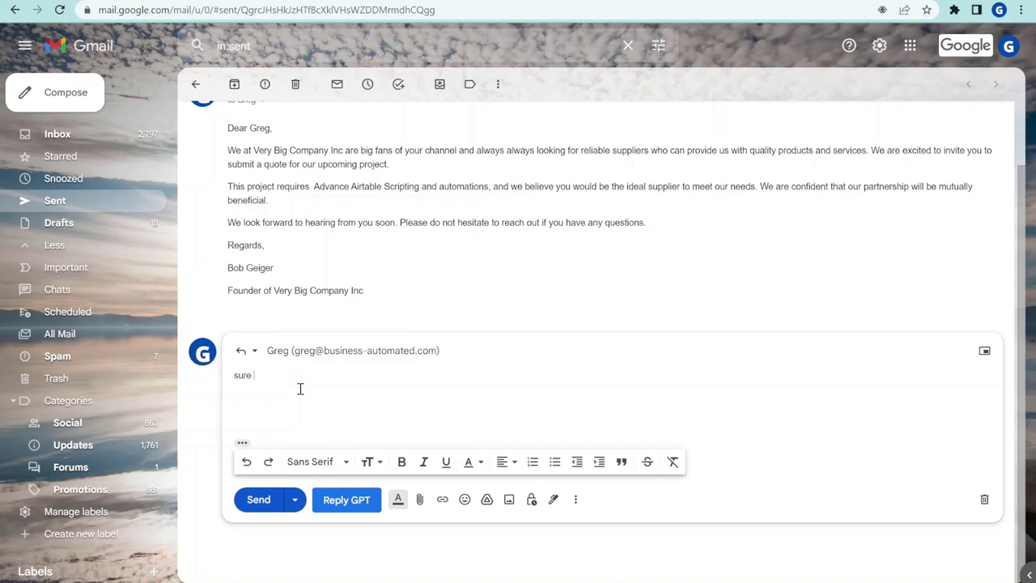
Complete the short reply as "sure tell me more!" and generate a full response from it with Reply GPT.
type("tell me more!")
left_click(364, 502)
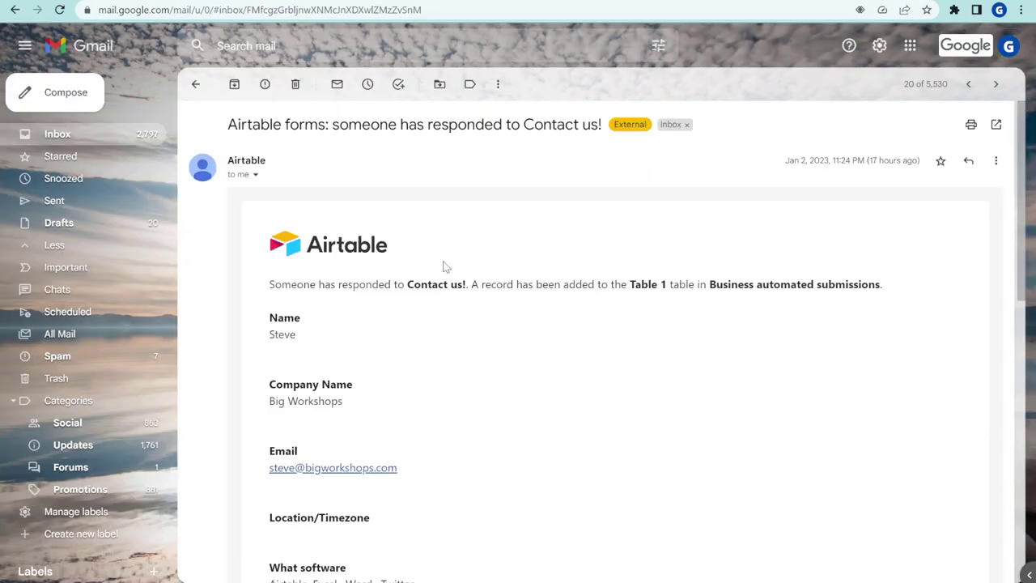
Read through the Big Workshops contact form submission, examining the software, project description, budget and project duration.
scroll(444, 266, "down", 5)
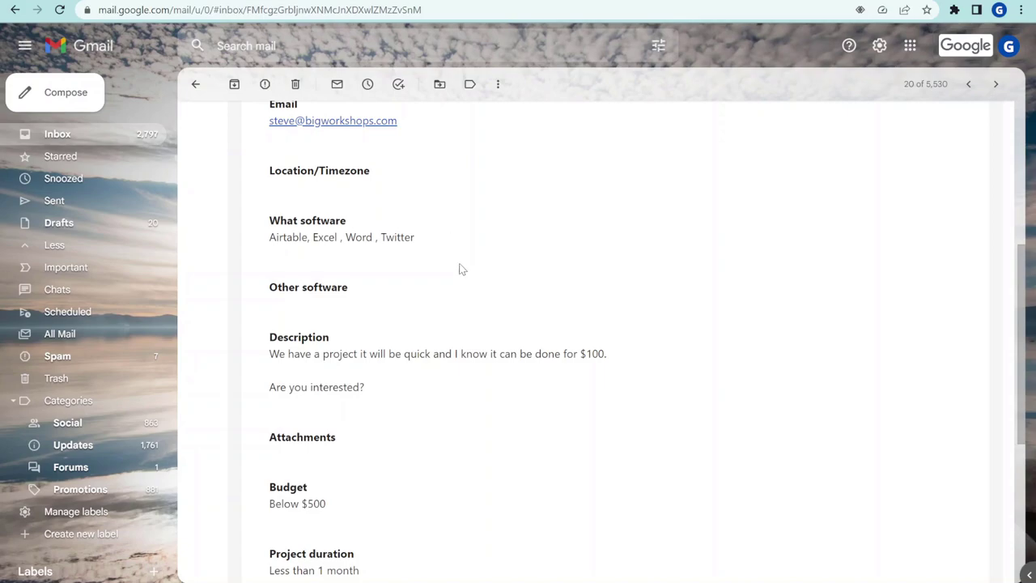
scroll(468, 293, "down", 1)
scroll(501, 296, "down", 1)
scroll(428, 365, "up", 5)
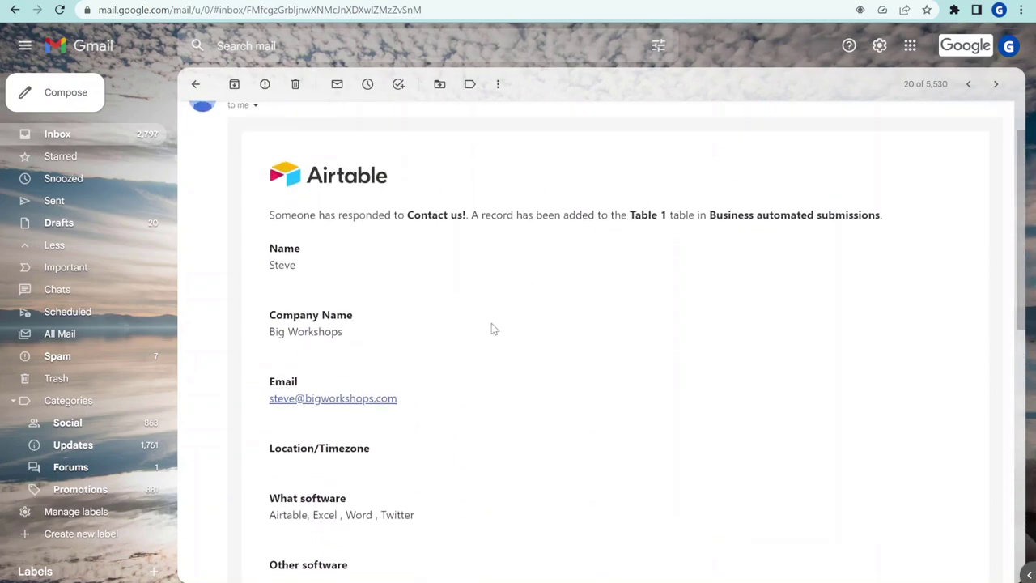
scroll(473, 388, "down", 1)
scroll(421, 413, "down", 1)
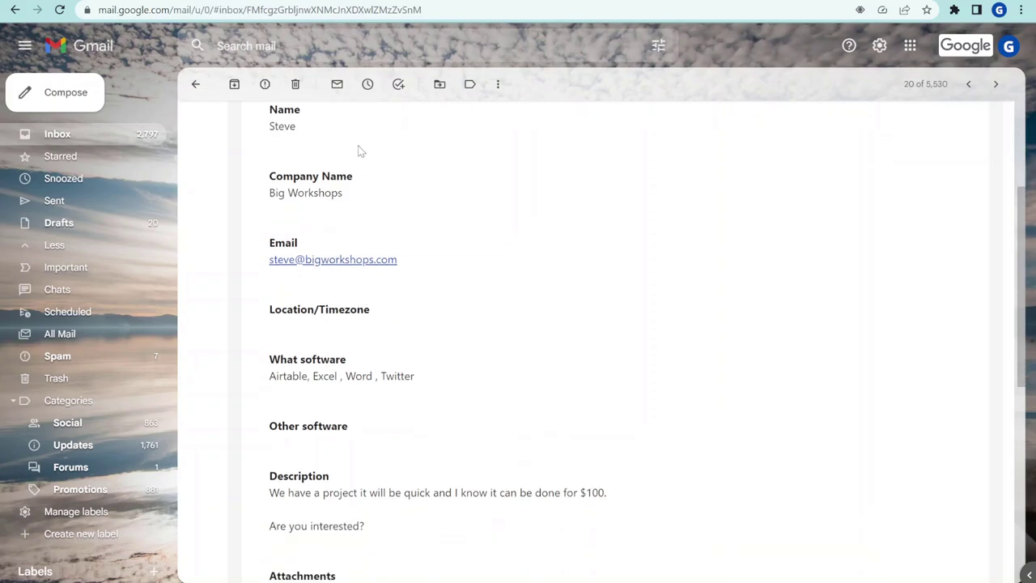
left_click_drag(428, 159, 652, 213)
scroll(477, 268, "down", 1)
scroll(500, 327, "down", 1)
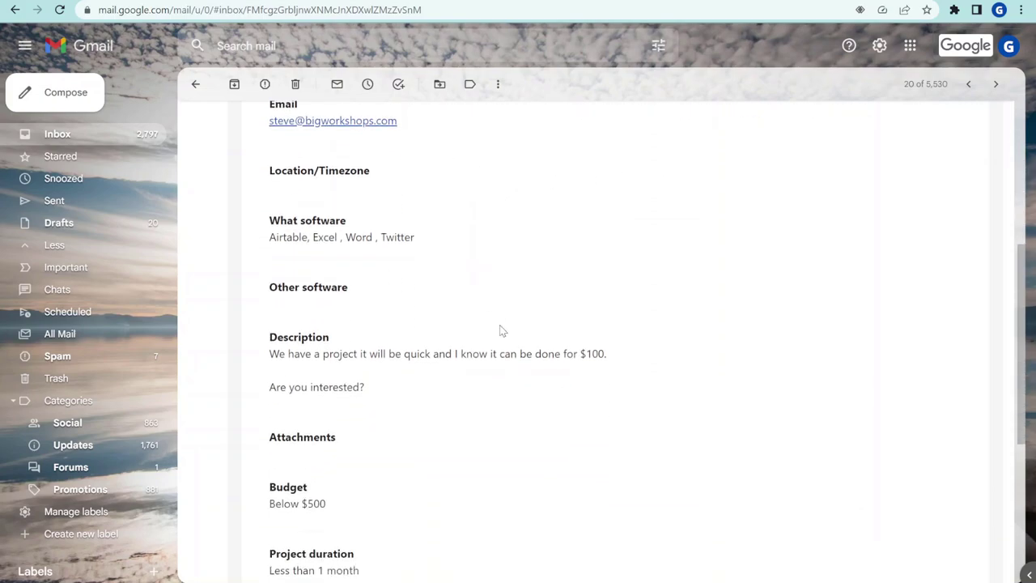
scroll(467, 330, "up", 3)
scroll(418, 388, "down", 5)
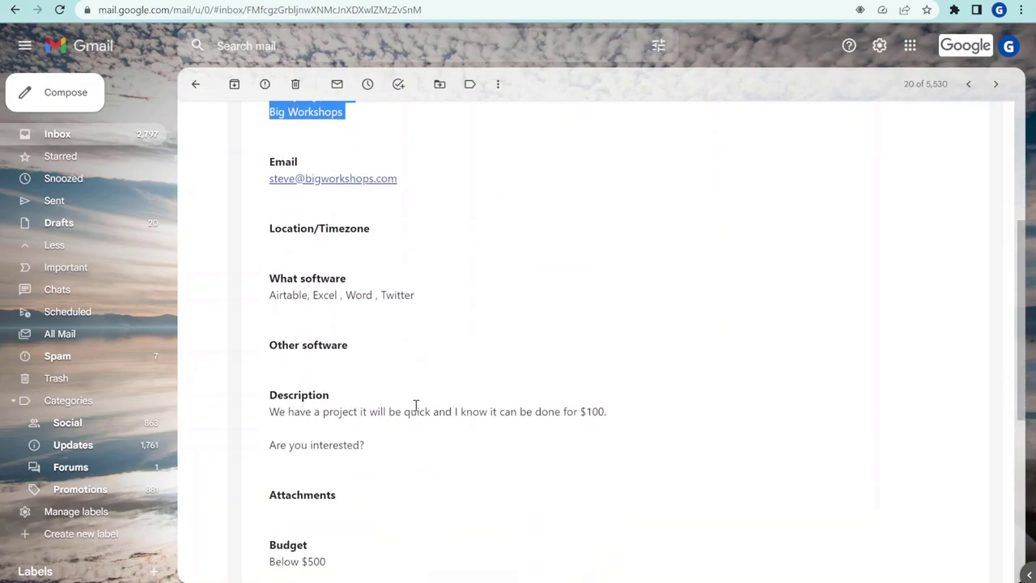
scroll(388, 241, "up", 3)
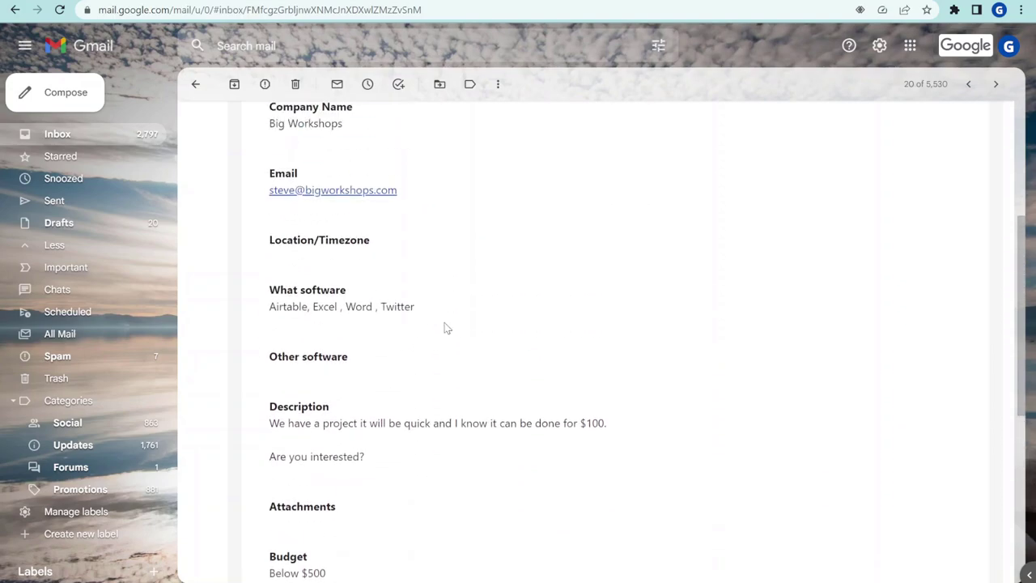
scroll(370, 409, "down", 2)
left_click_drag(366, 354, 591, 376)
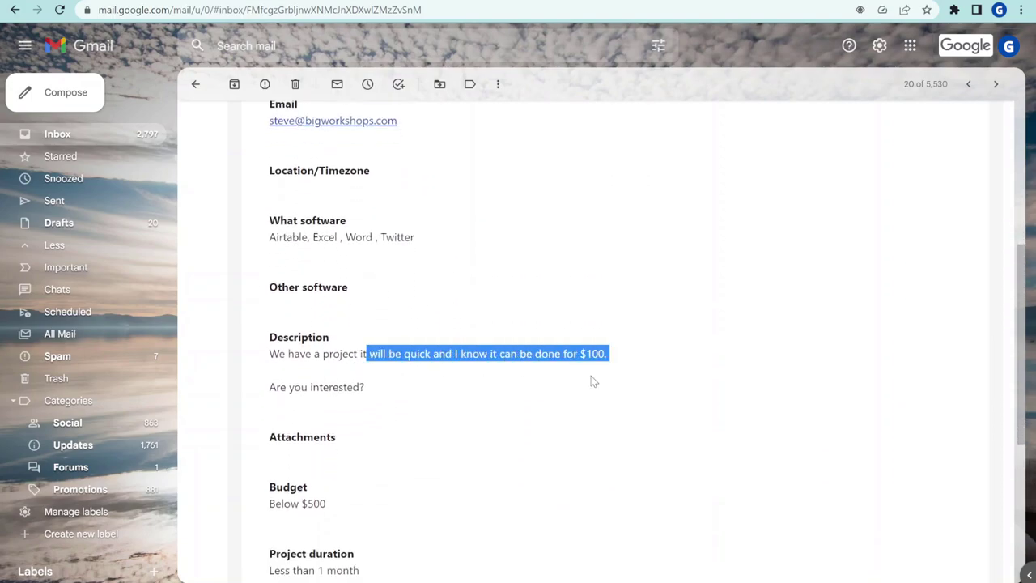
scroll(613, 378, "down", 1)
scroll(451, 367, "down", 3)
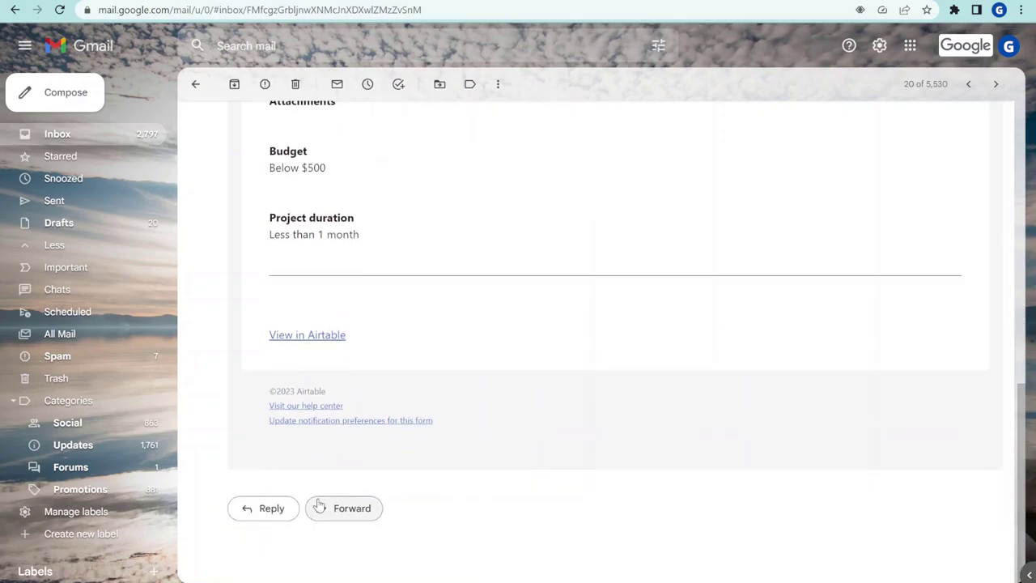
Start a reply reading "too little will not do project for this amount" and expand it with Reply GPT.
key("r")
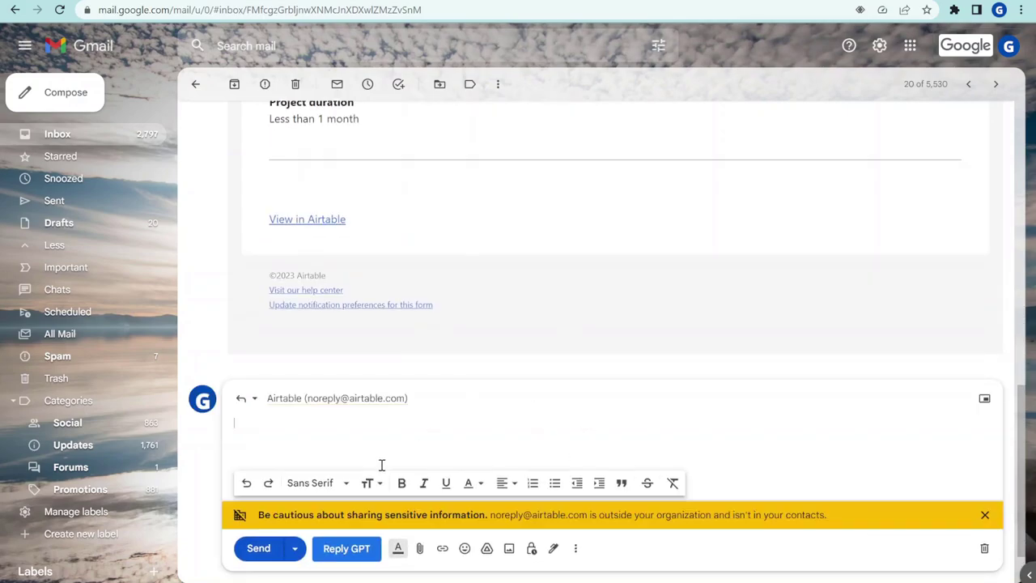
type("too little will not do project for this amount")
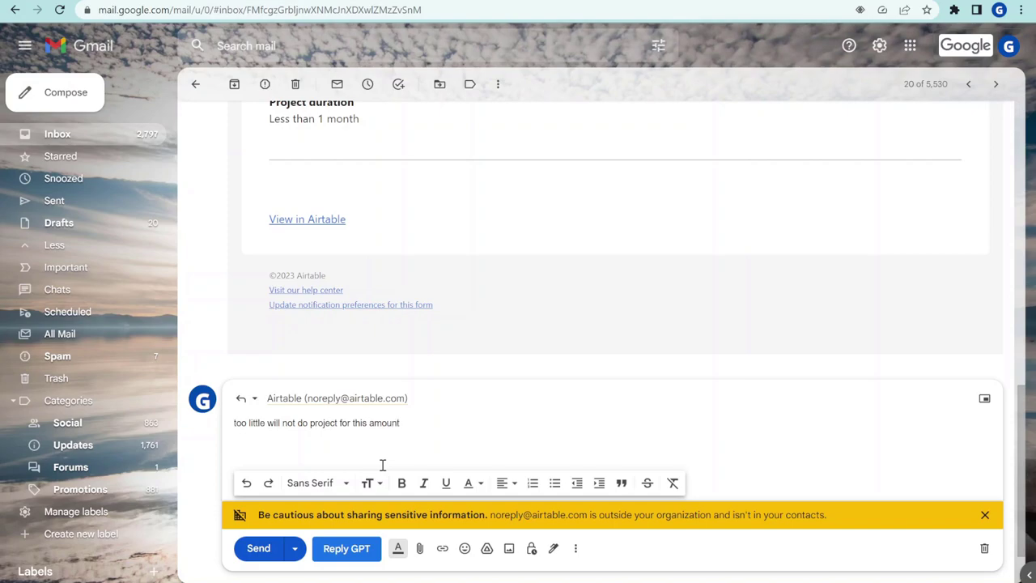
left_click(347, 548)
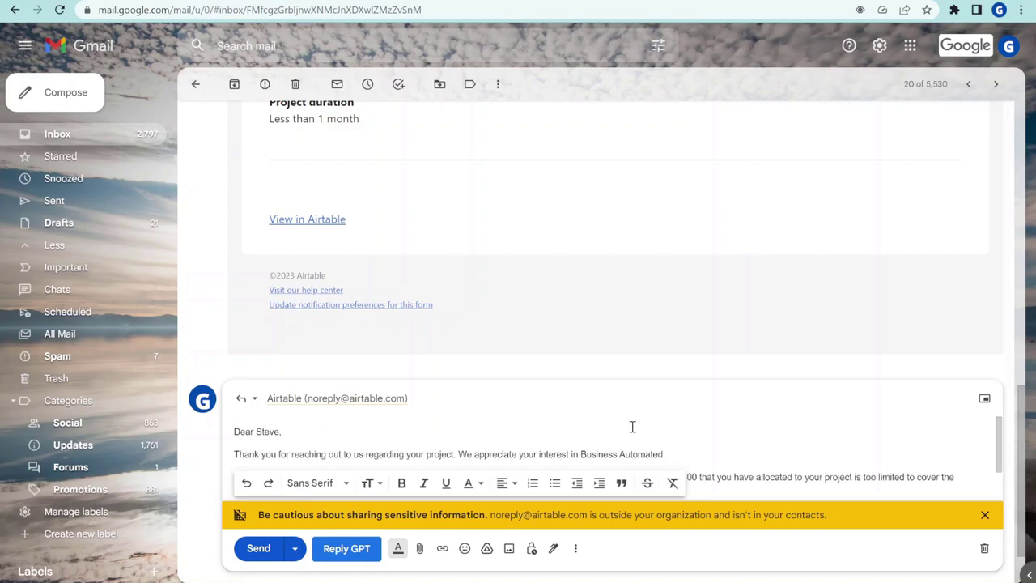
Dismiss the sensitive-information warning and review the generated Big Workshops reply from greeting to signature.
left_click(984, 515)
scroll(454, 462, "up", 1)
scroll(501, 437, "down", 3)
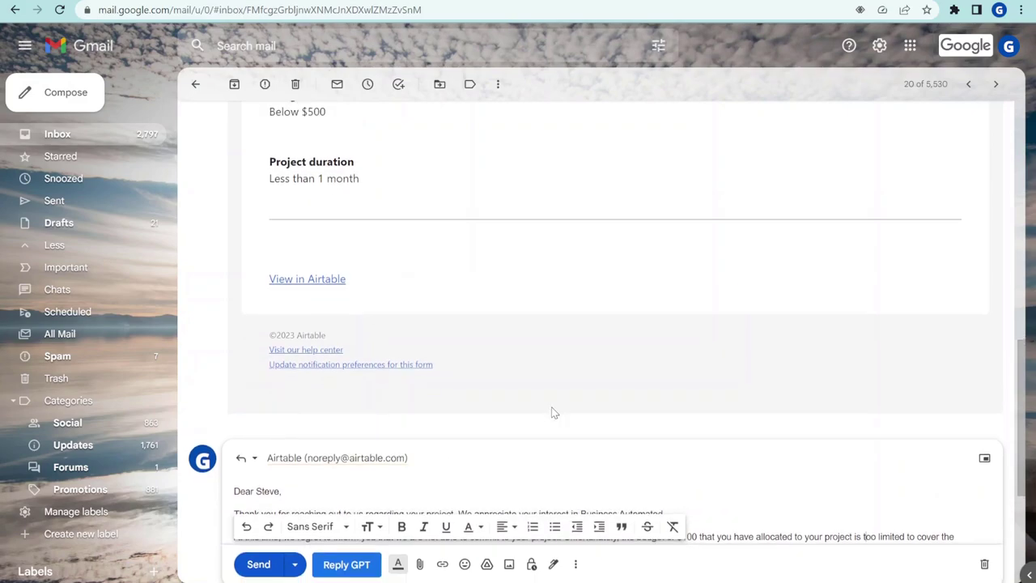
left_click_drag(259, 314, 594, 328)
left_click(713, 323)
left_click_drag(713, 323, 519, 318)
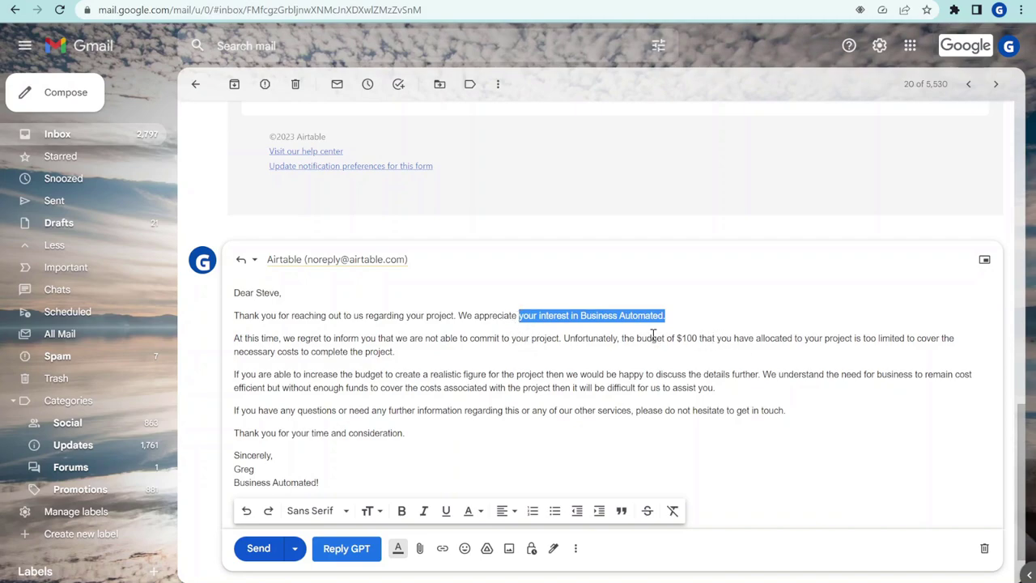
left_click_drag(586, 339, 938, 339)
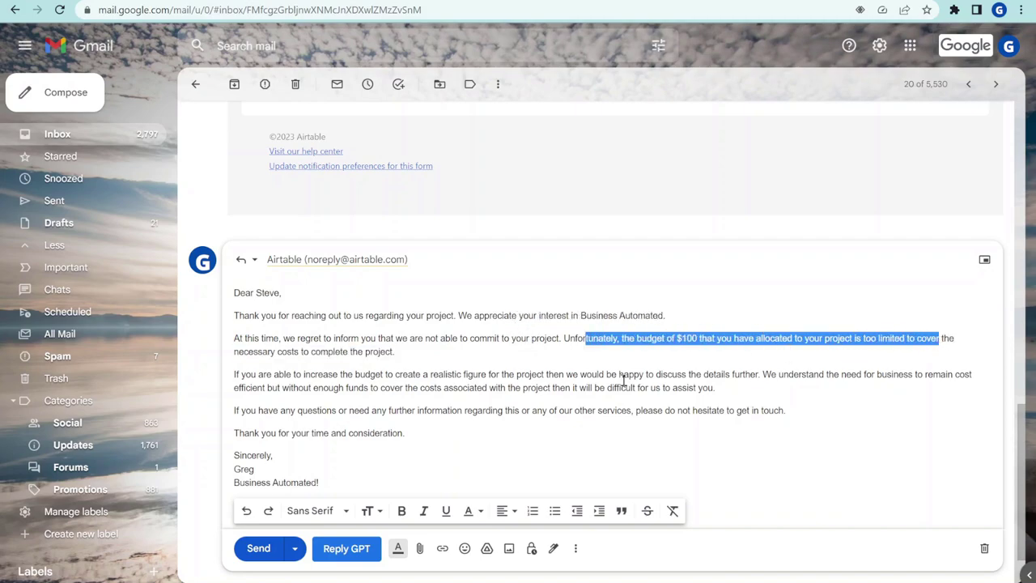
left_click(331, 348)
left_click_drag(279, 373, 444, 375)
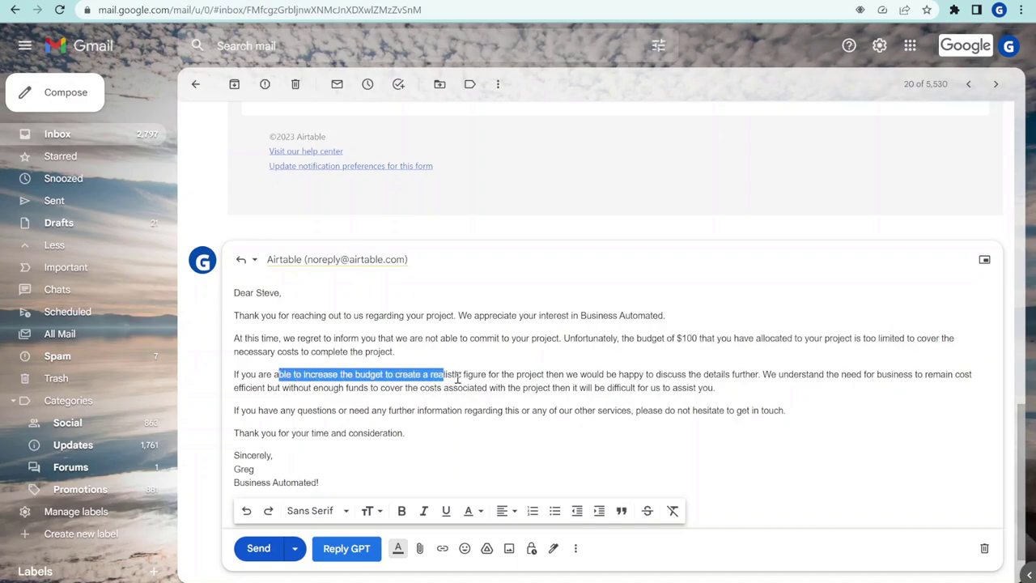
left_click(569, 375)
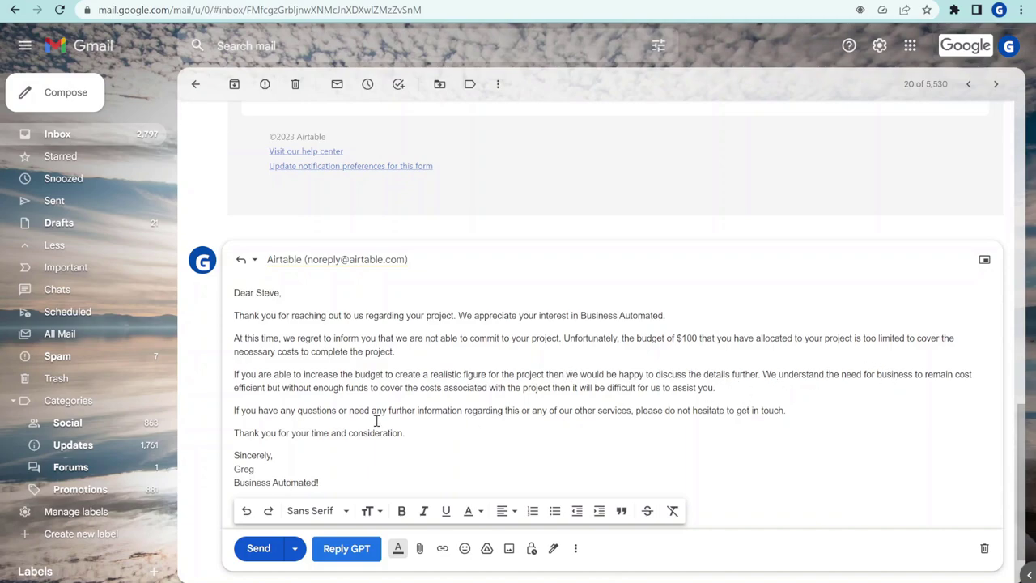
left_click_drag(291, 411, 697, 411)
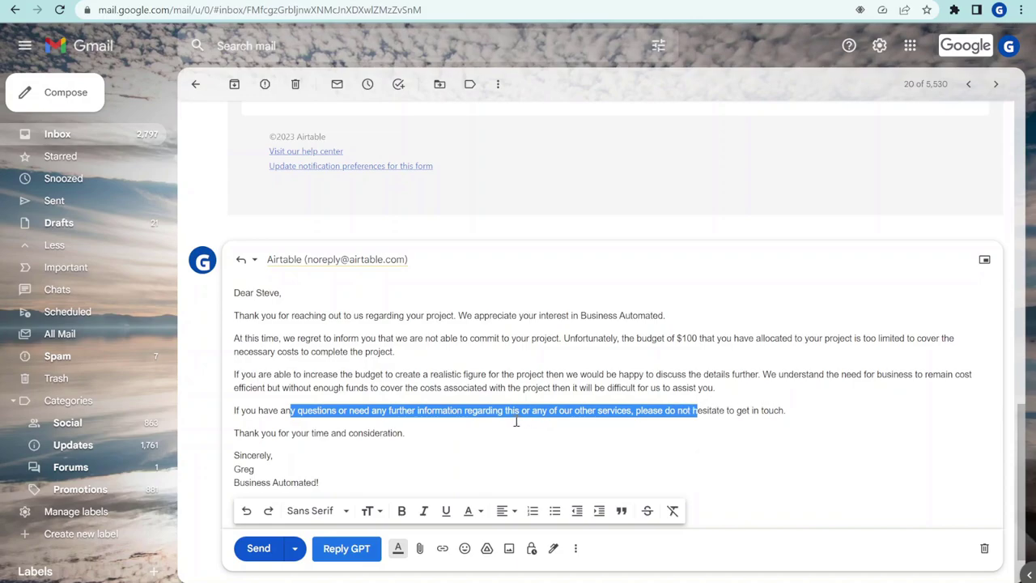
scroll(460, 398, "down", 1)
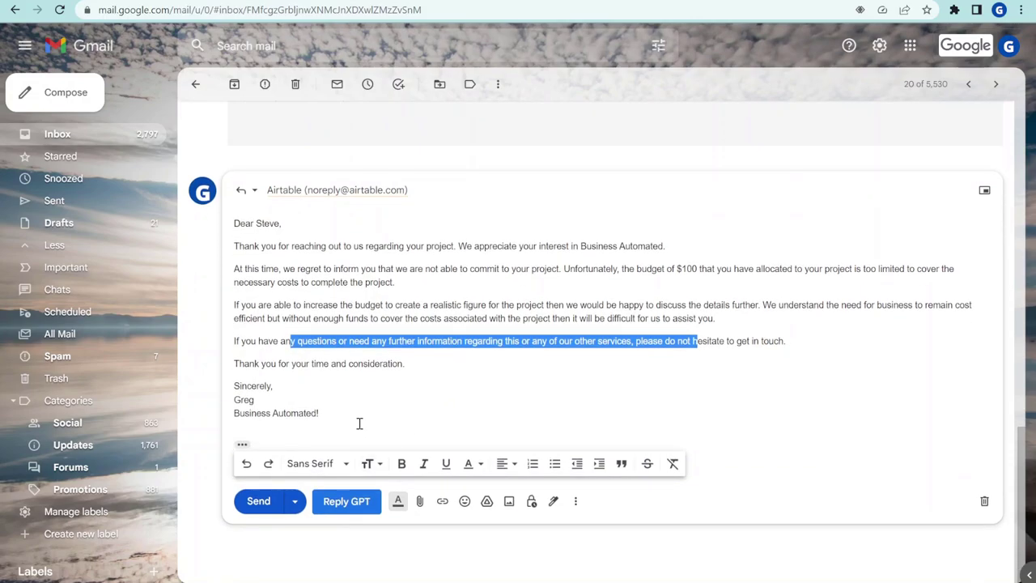
left_click_drag(357, 397, 289, 234)
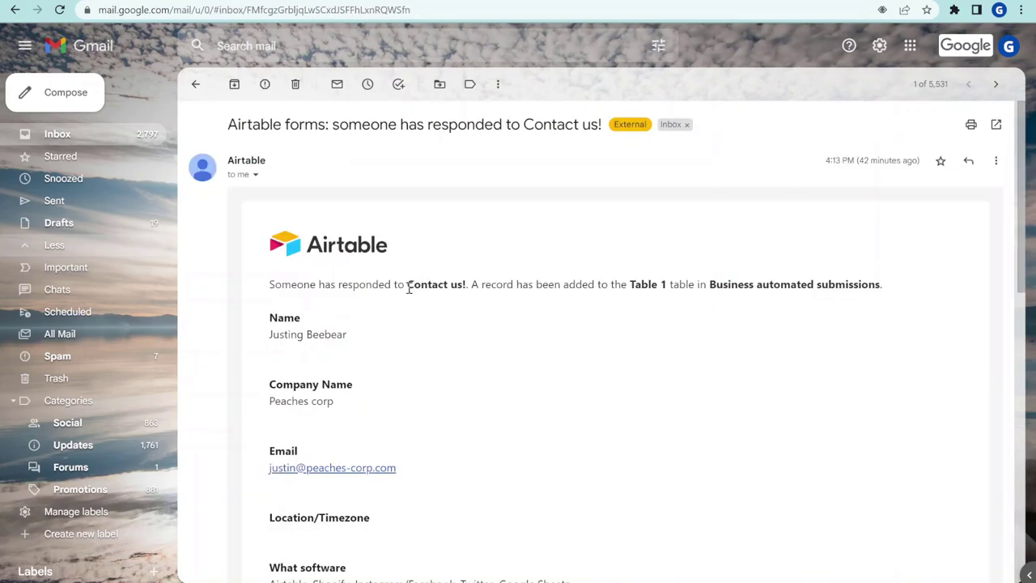
Read through the Peaches corp contact form submission, examining the software, description, budget and project duration.
scroll(421, 296, "down", 2)
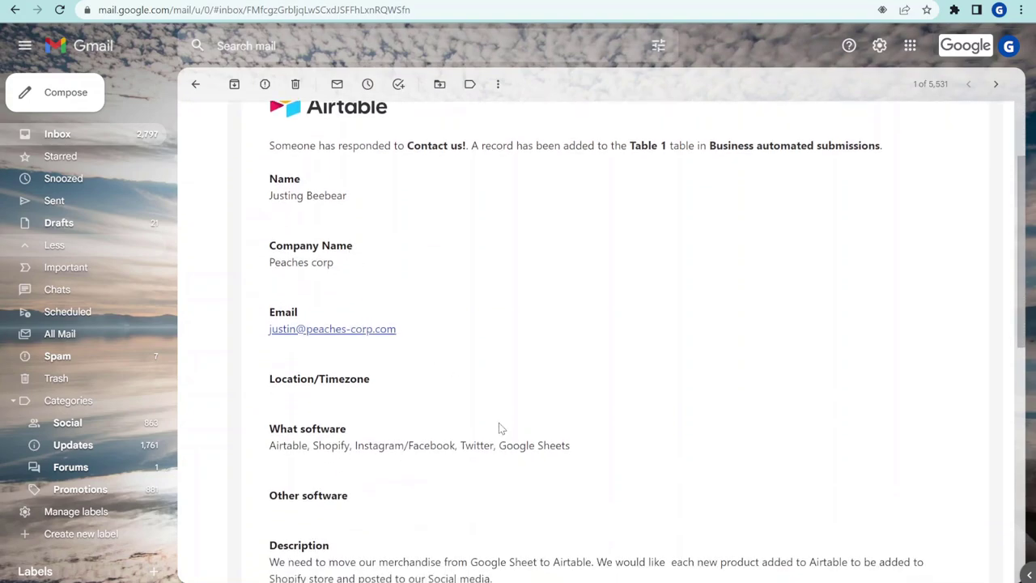
scroll(495, 429, "down", 1)
scroll(542, 380, "down", 2)
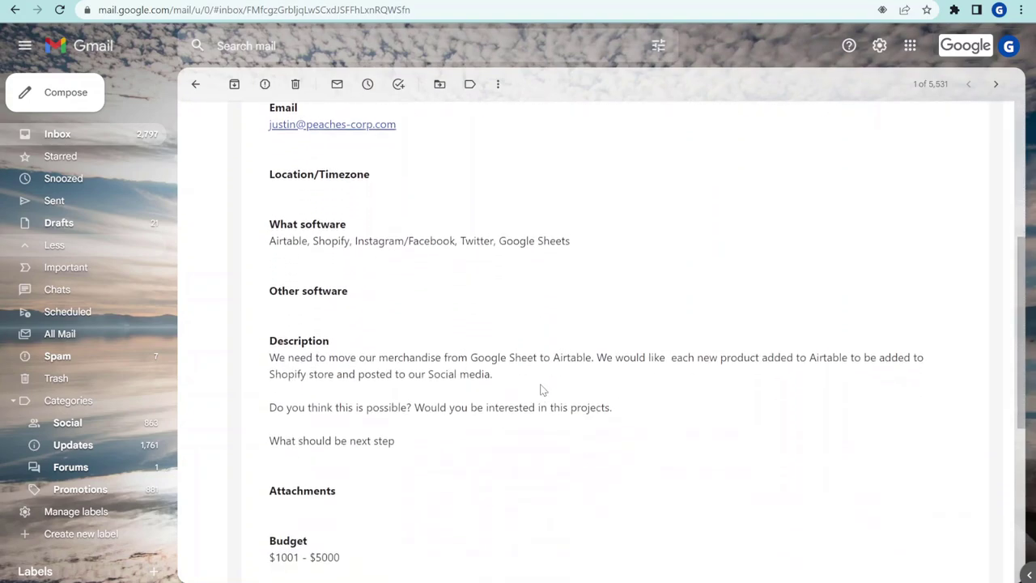
left_click_drag(381, 354, 799, 419)
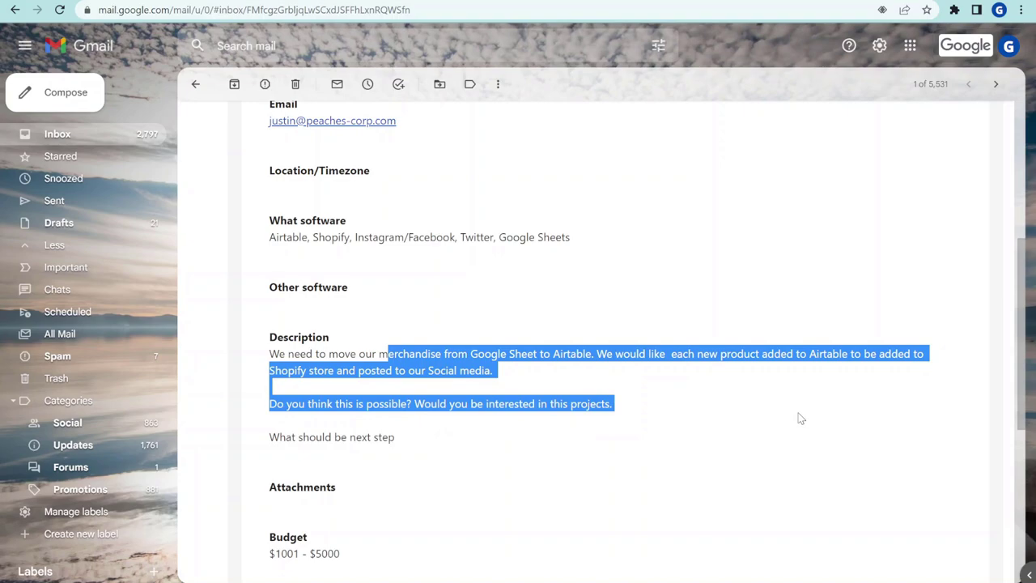
scroll(437, 398, "down", 2)
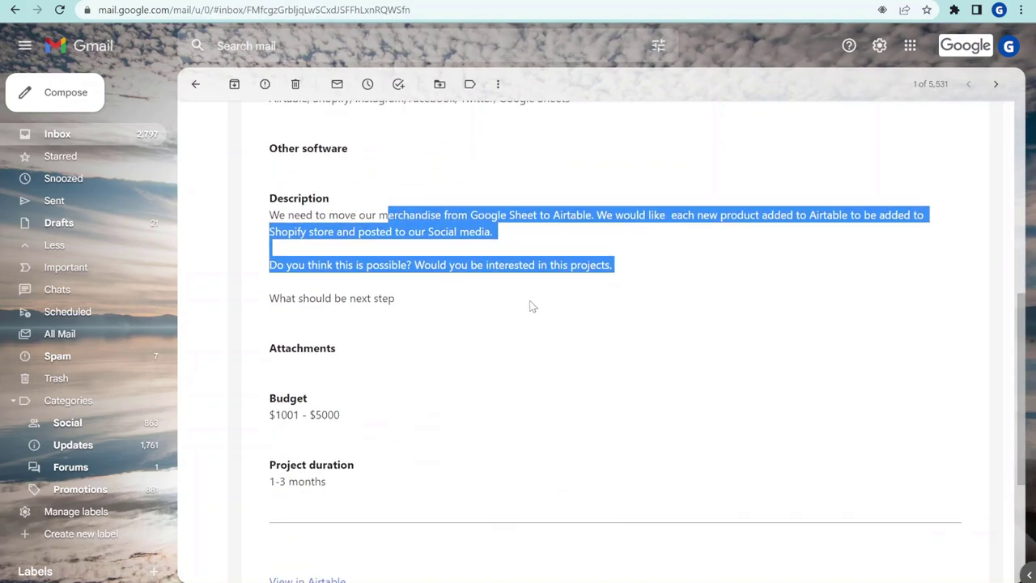
scroll(513, 302, "down", 2)
scroll(515, 320, "down", 1)
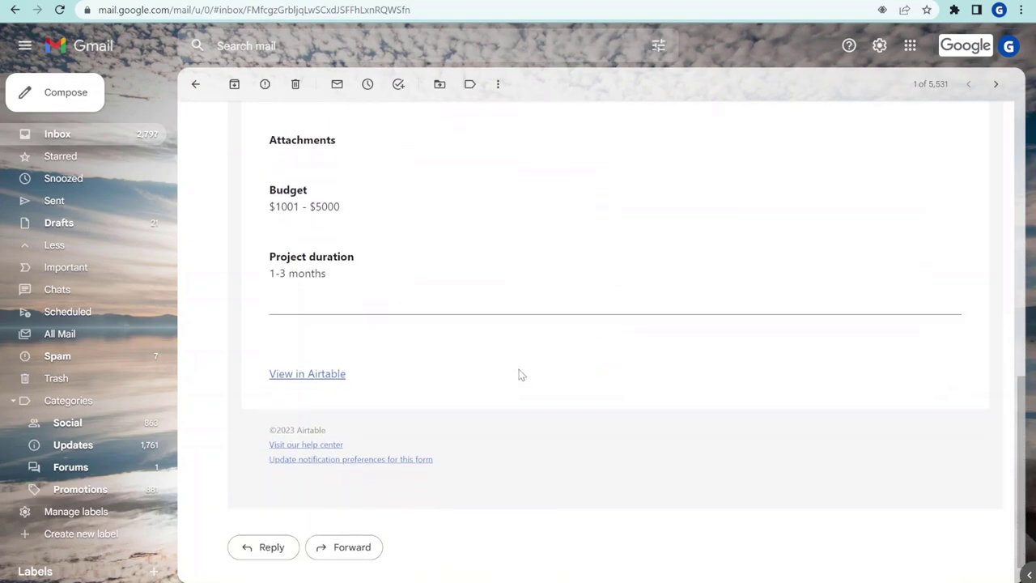
scroll(493, 412, "down", 1)
Start a reply reading "sure this possible, would chat to discuss more" and expand it with Reply GPT.
left_click(260, 508)
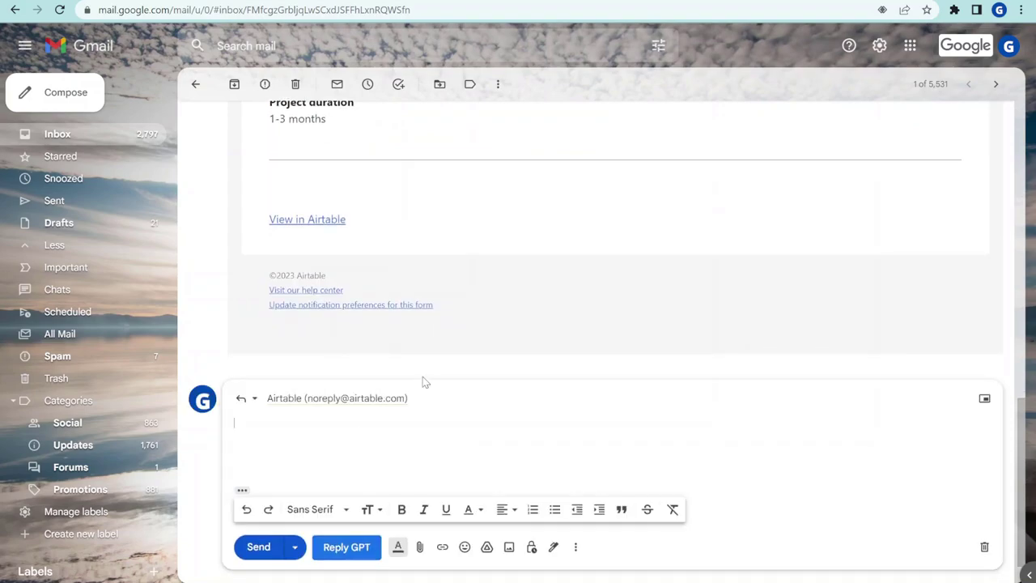
type("sure this possible, would")
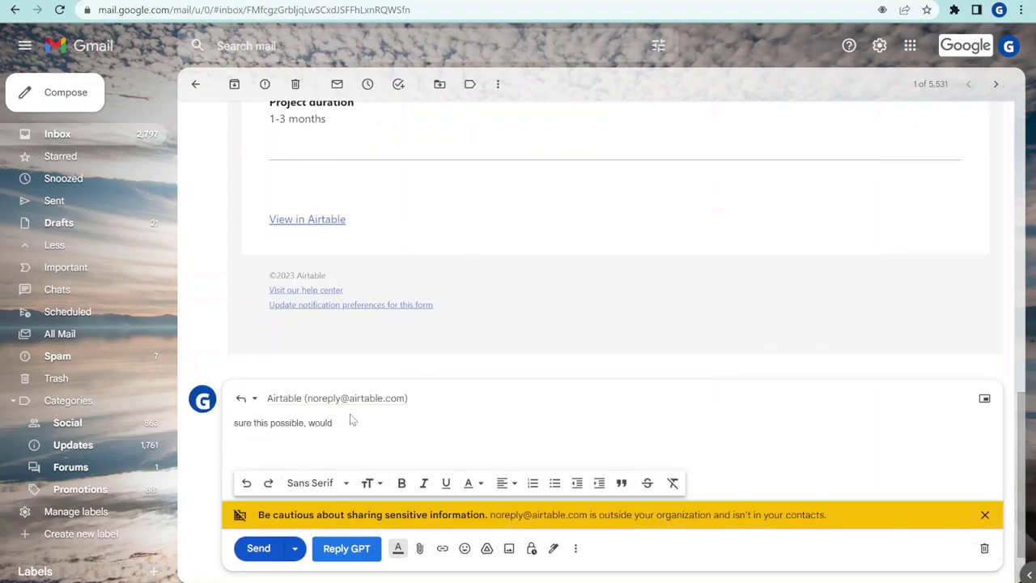
type(" chat to discuss more")
left_click(354, 554)
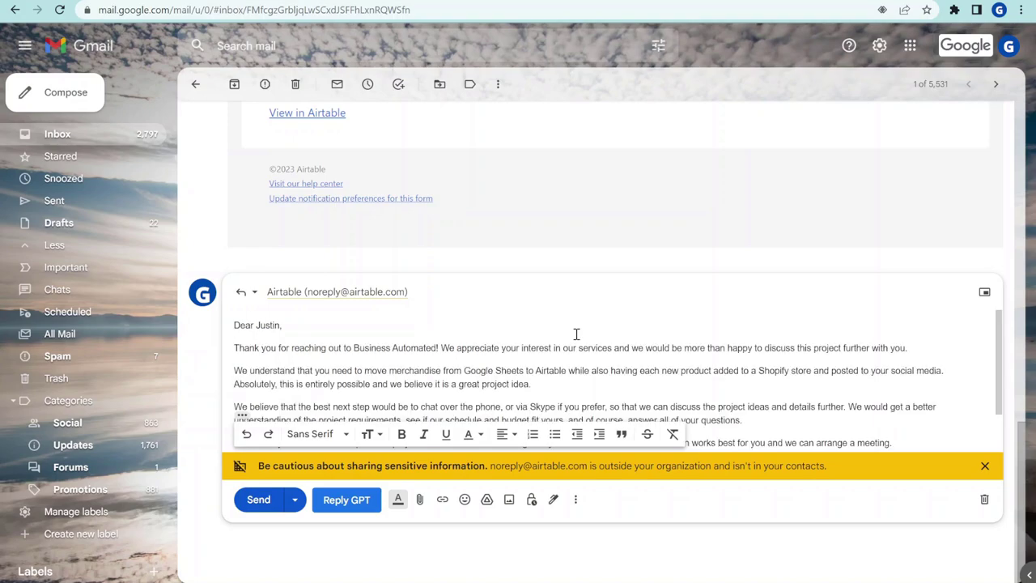
Review the generated Peaches corp reply, comparing its project summary and proposed next step with the original request's description.
scroll(576, 333, "down", 1)
scroll(437, 366, "up", 1)
mouse_move(466, 347)
left_mouse_down()
mouse_move(890, 348)
mouse_move(915, 335)
left_mouse_up()
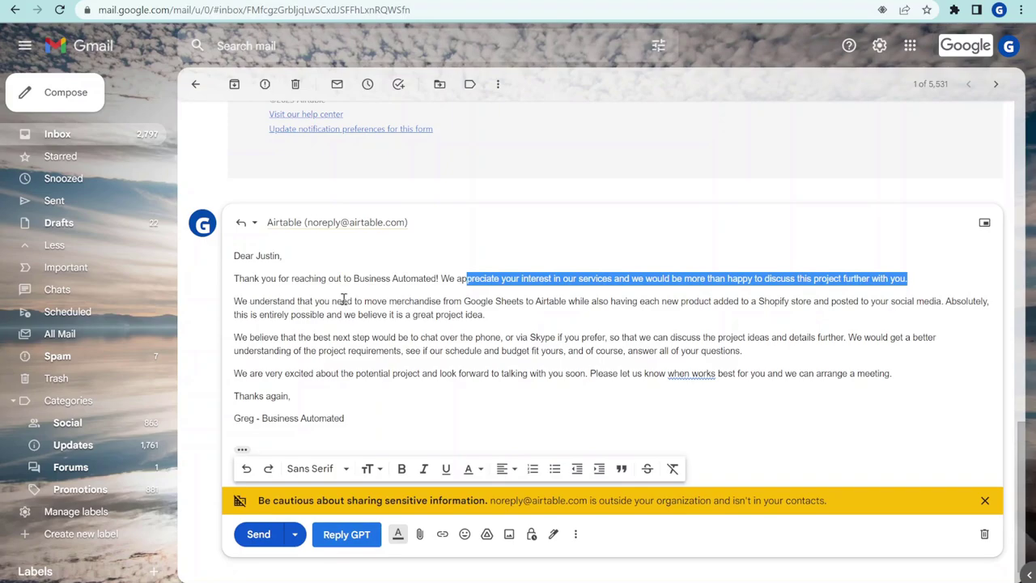
left_click(295, 301)
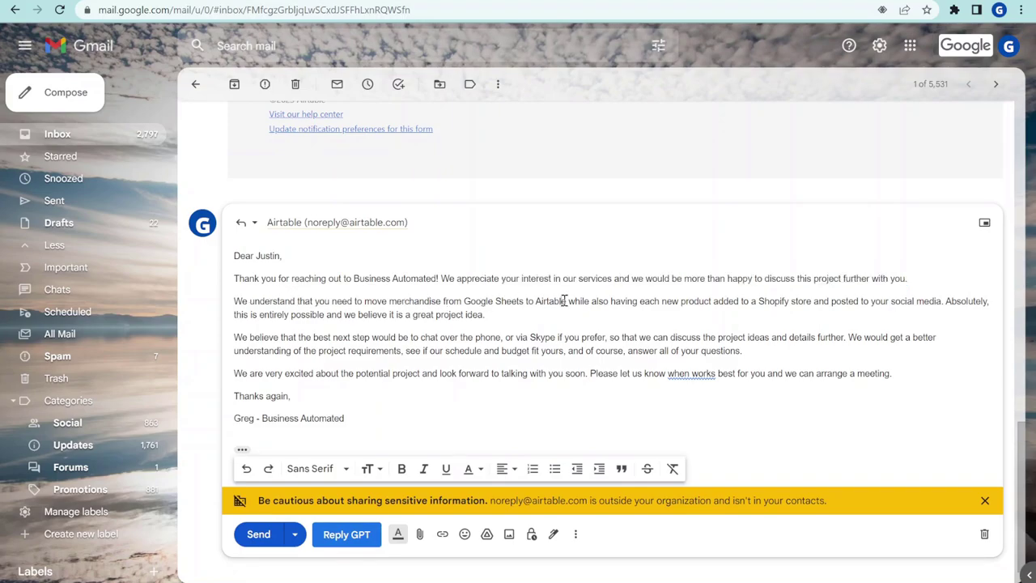
scroll(564, 300, "up", 7)
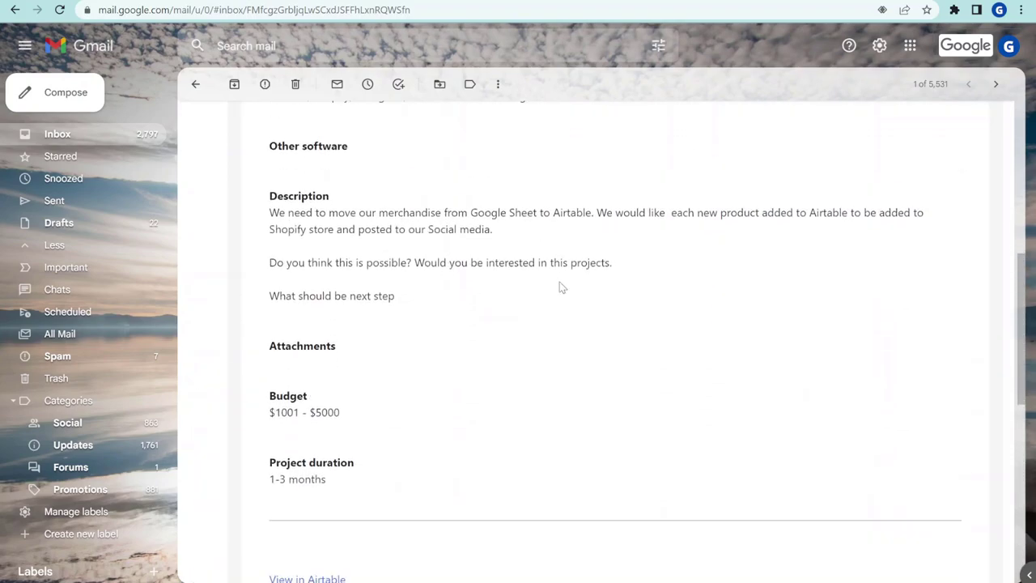
scroll(556, 277, "down", 7)
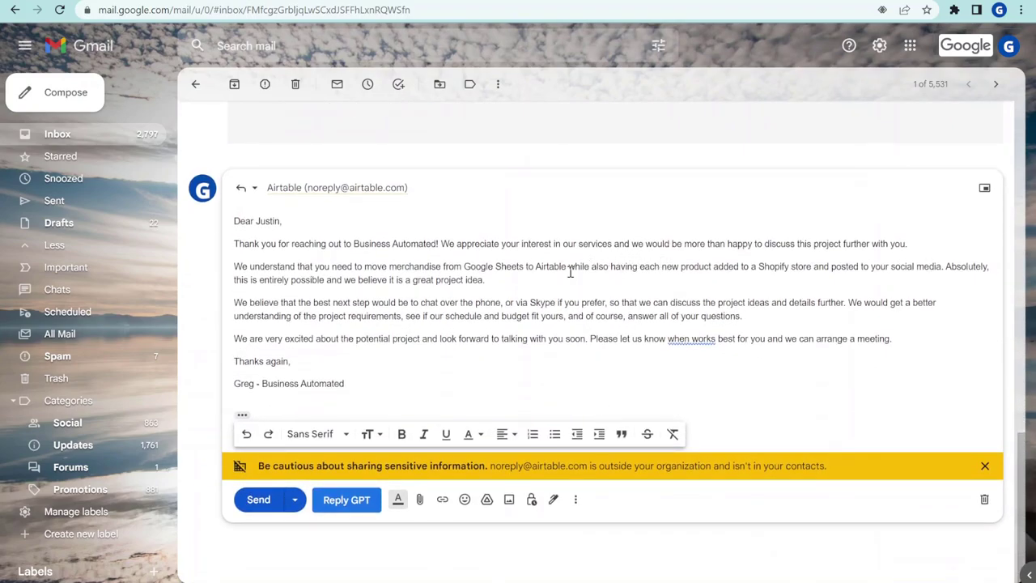
left_click_drag(593, 272, 675, 267)
left_click(733, 268)
left_click_drag(282, 302, 415, 303)
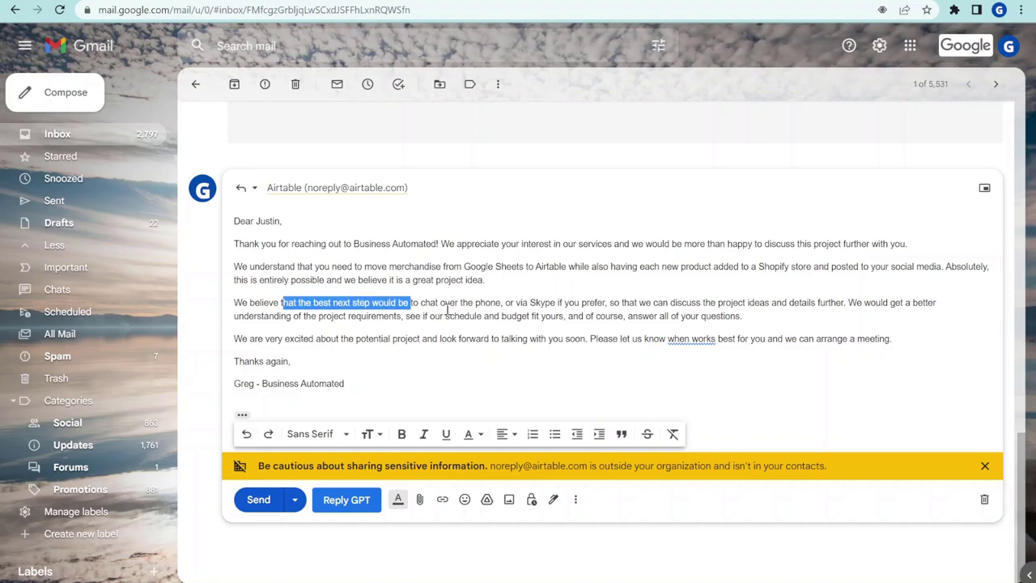
left_click_drag(519, 302, 560, 302)
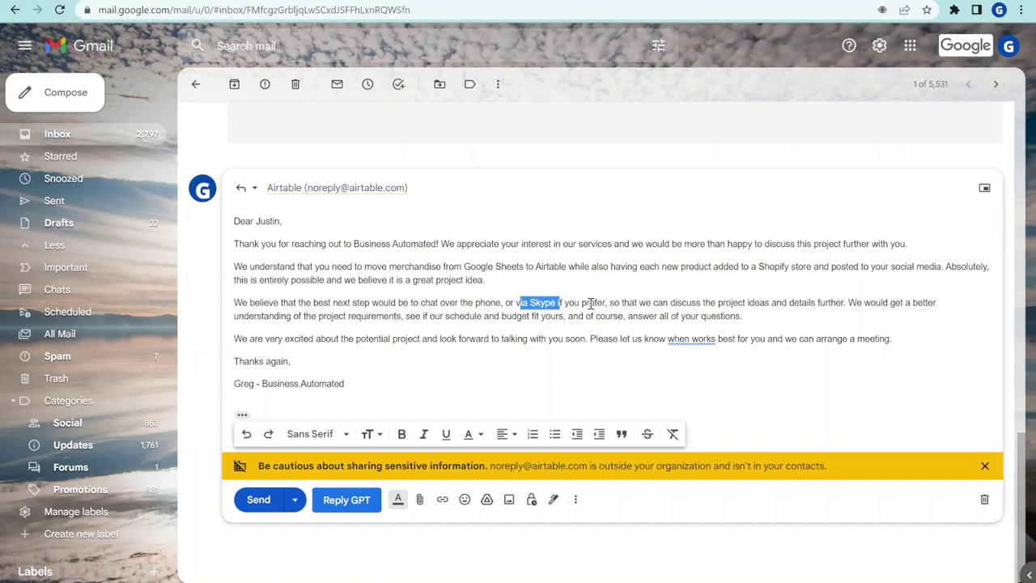
left_click(583, 303)
left_click_drag(702, 303, 841, 307)
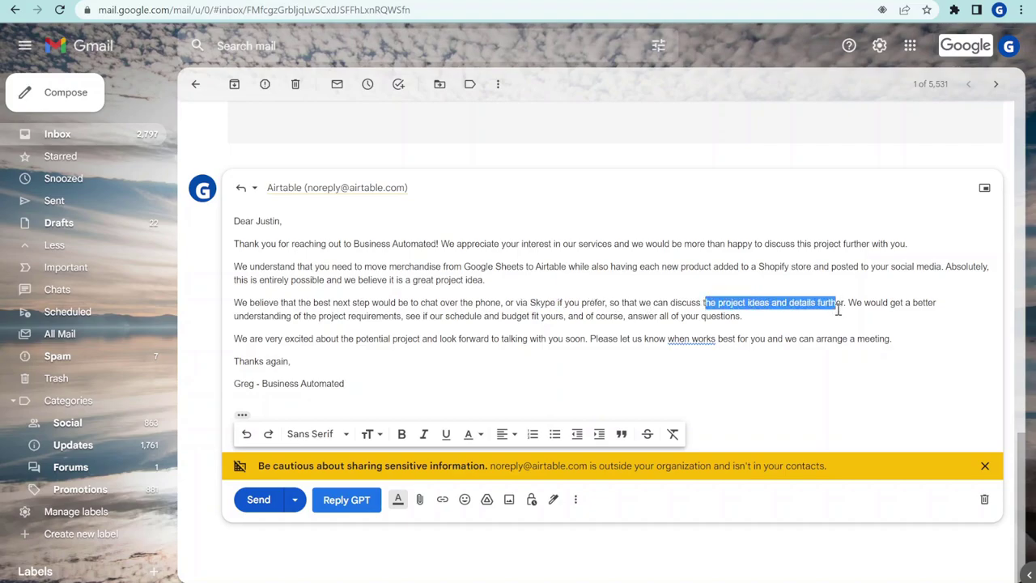
Review the rest of the generated Peaches corp reply, from the Skype suggestion and project details to the closing and signature.
left_click(570, 313)
double_click(546, 304)
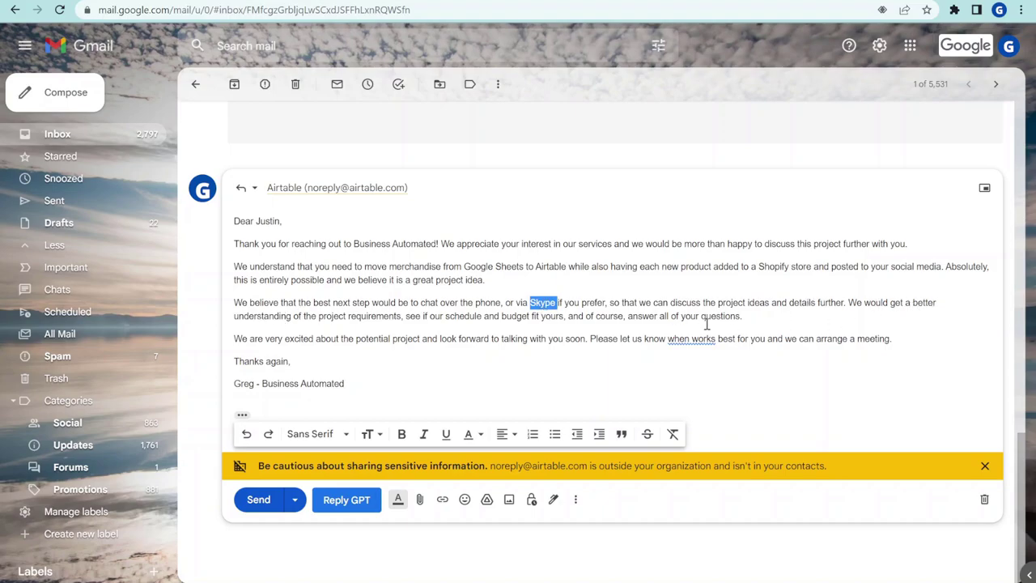
left_click_drag(287, 316, 669, 317)
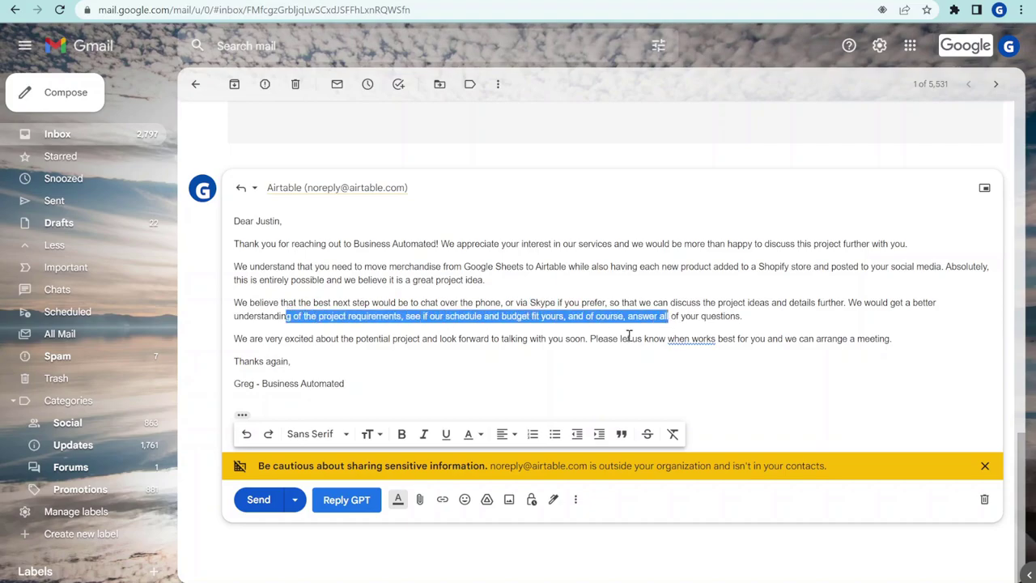
left_click_drag(264, 338, 675, 340)
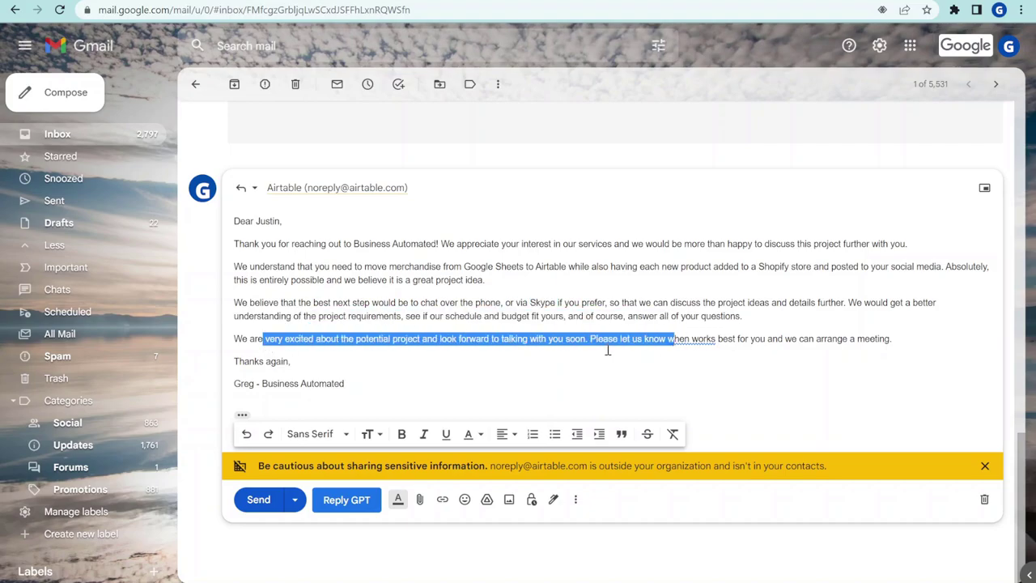
left_click(364, 388)
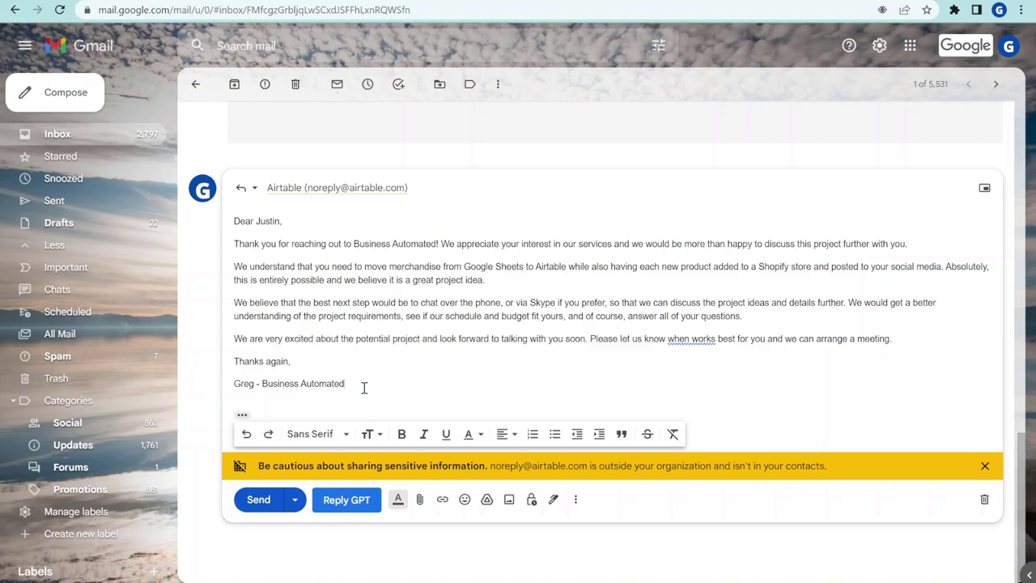
Replace the generated Peaches corp reply with the note "Project is possible, this week I cannot can we talk again".
left_click_drag(363, 388, 203, 191)
key("BackSpace")
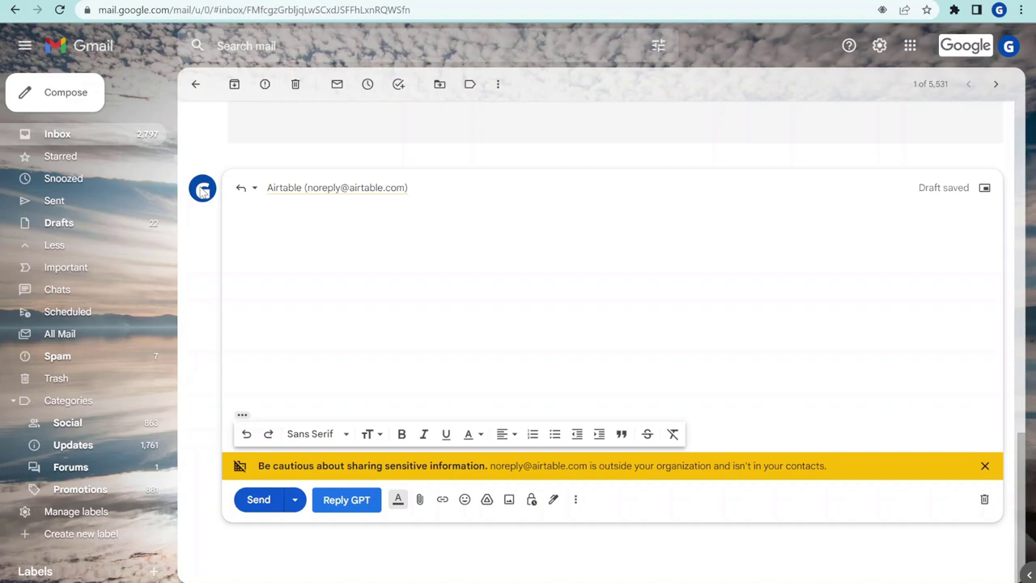
type("Th")
type("ect is possibl")
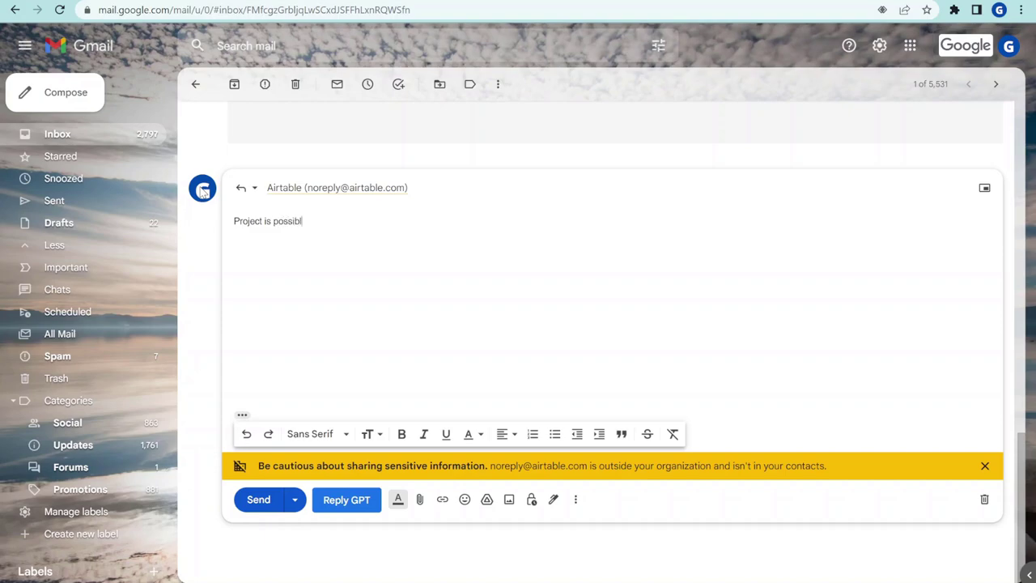
type("e, this week I cannot can we talk againg")
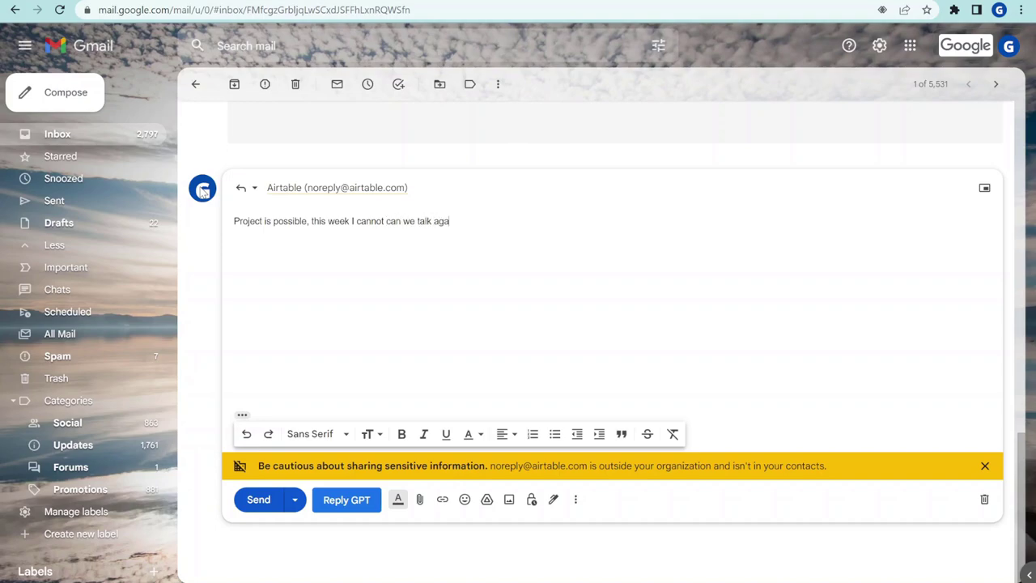
Change "week" to "month" in the note, end it with "again next month", and expand it with Reply GPT.
double_click(329, 220)
type("month")
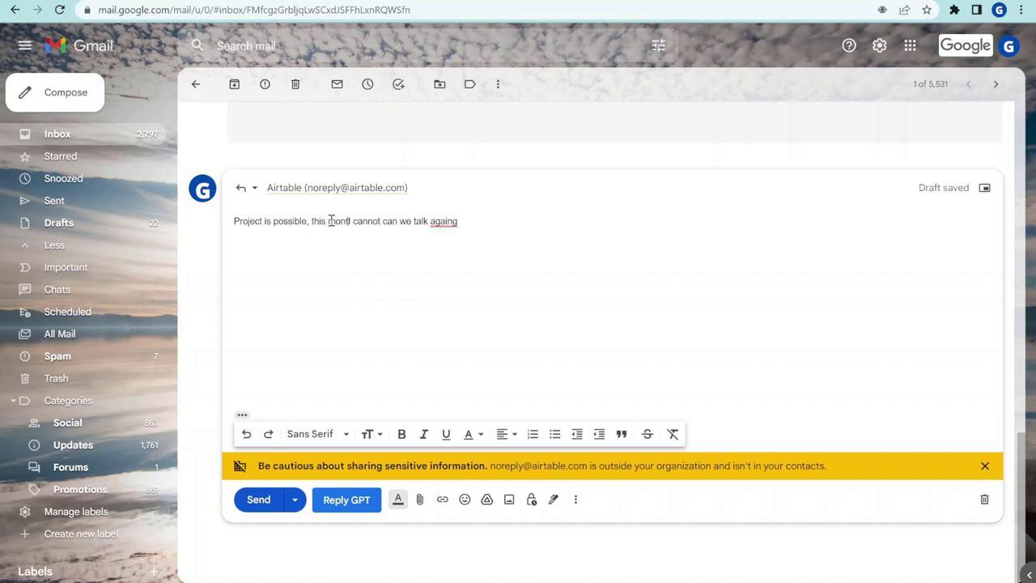
key("BackSpace")
key("BackSpace")
type("n next")
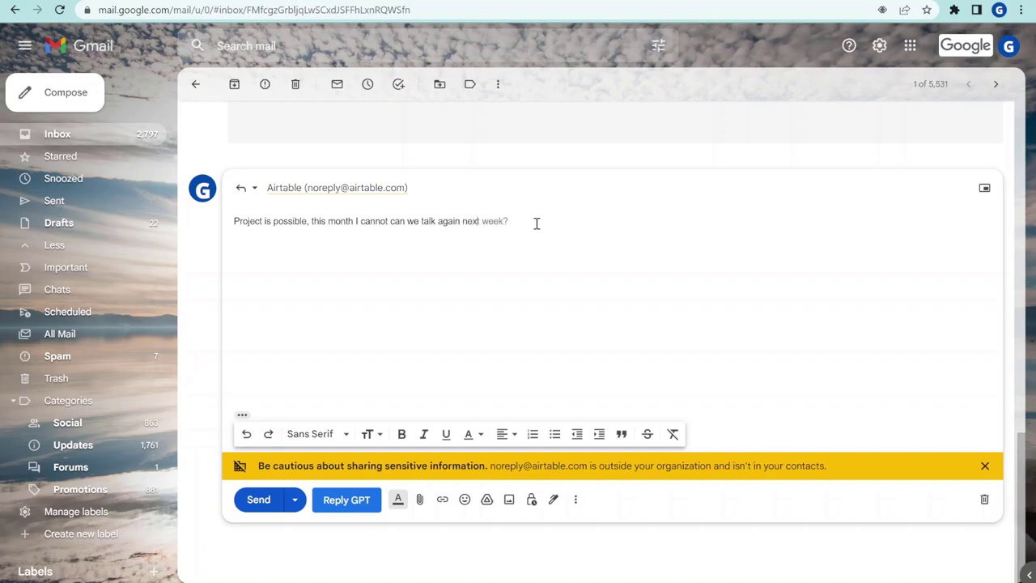
type(" month")
left_click(344, 501)
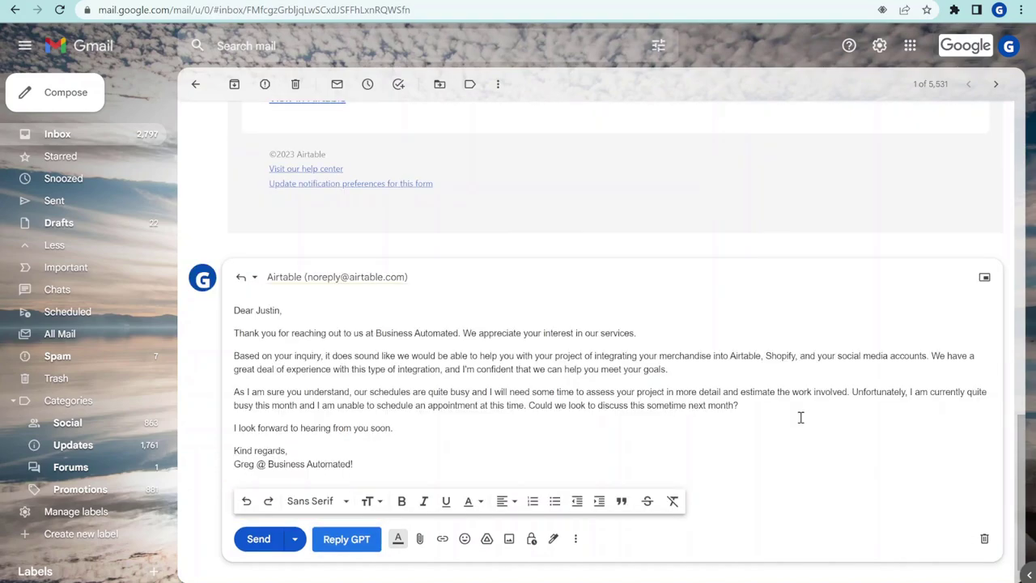
Review the new generated reply, examining the integration summary, the scheduling explanation and the request to talk next month.
left_click_drag(250, 361, 958, 356)
left_click_drag(317, 369, 706, 364)
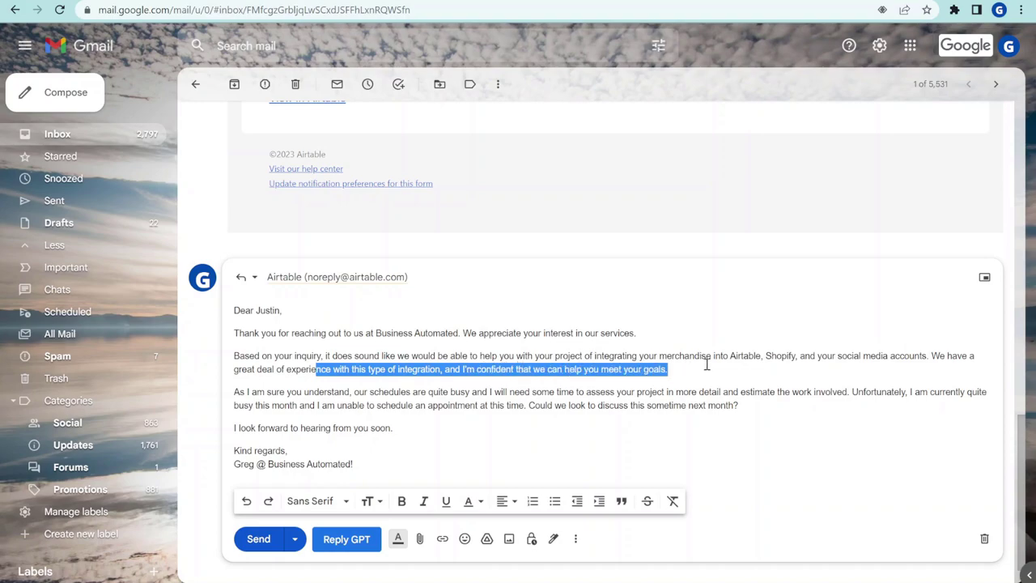
scroll(737, 369, "down", 1)
left_click_drag(256, 353, 970, 353)
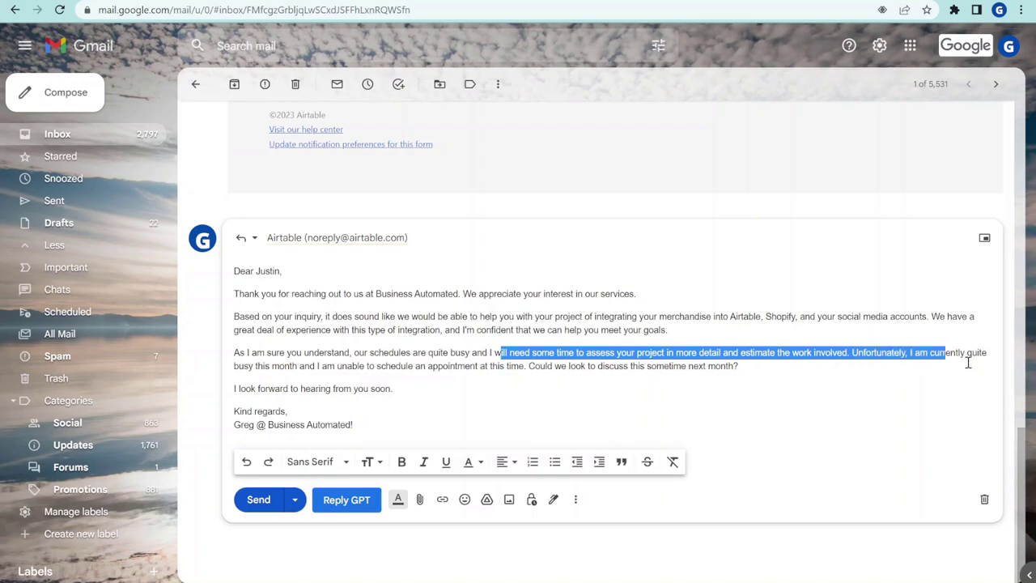
left_click_drag(256, 366, 576, 364)
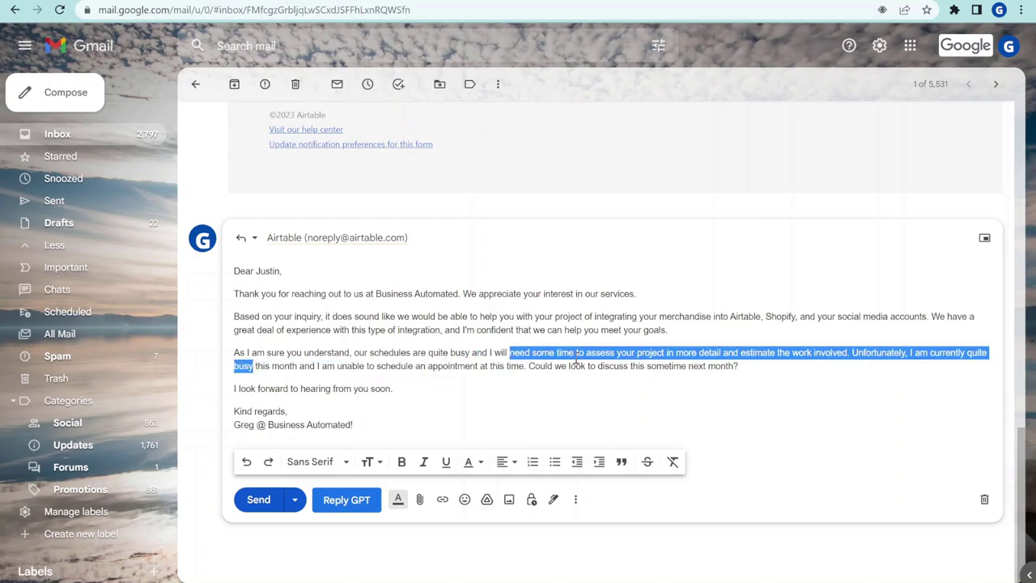
left_click(396, 365)
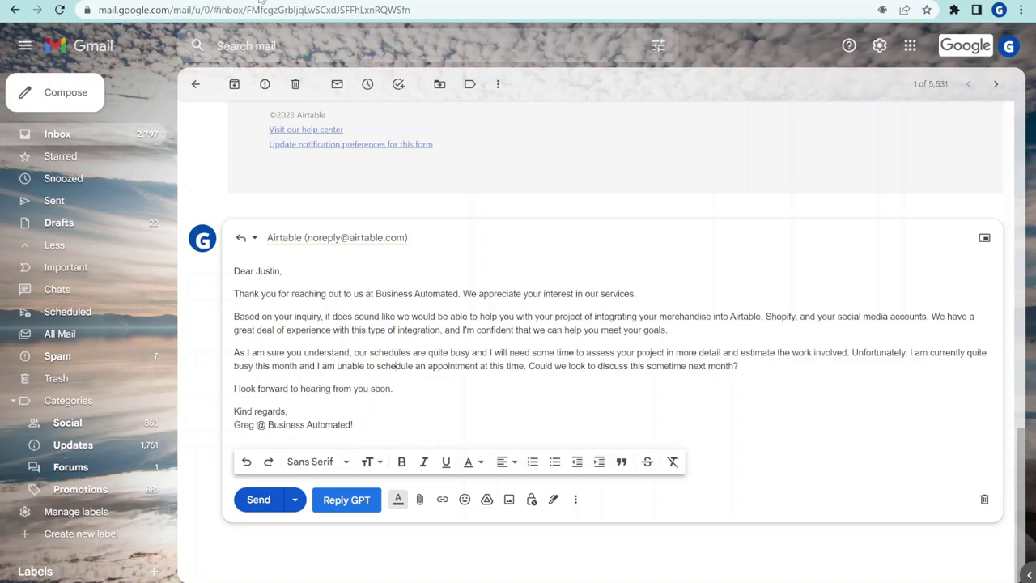
left_click_drag(394, 389, 308, 308)
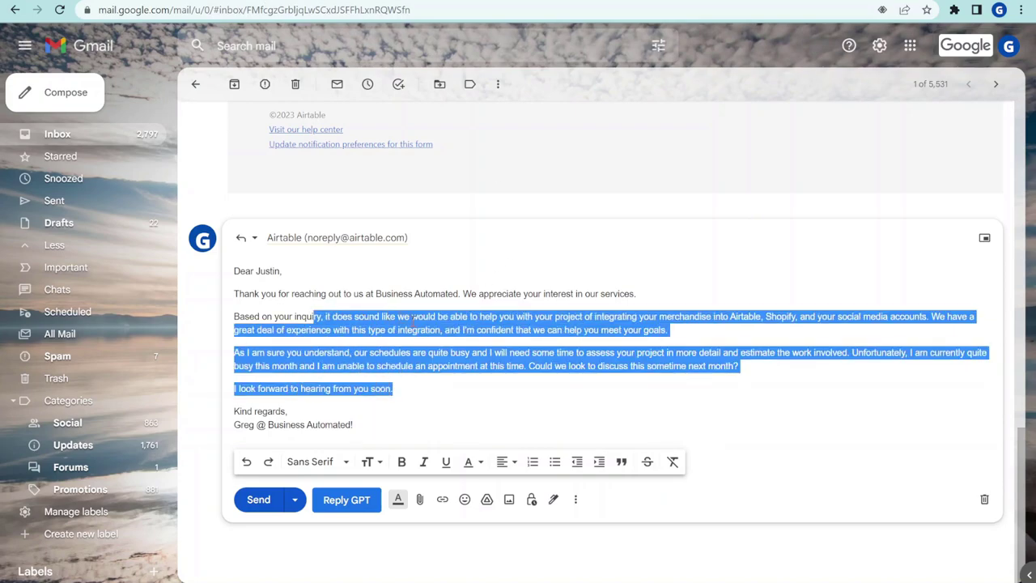
left_click(626, 364)
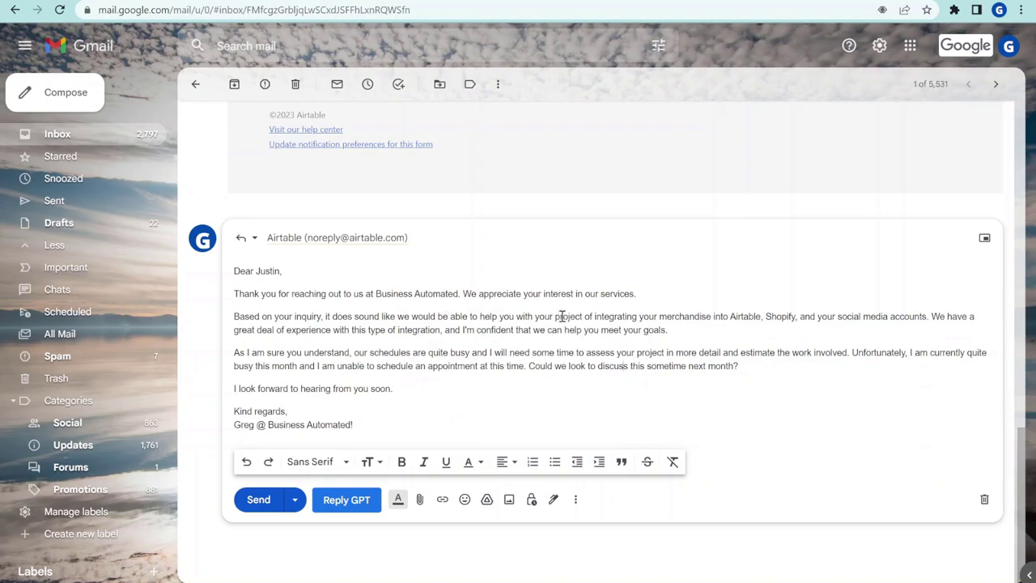
left_click(340, 498)
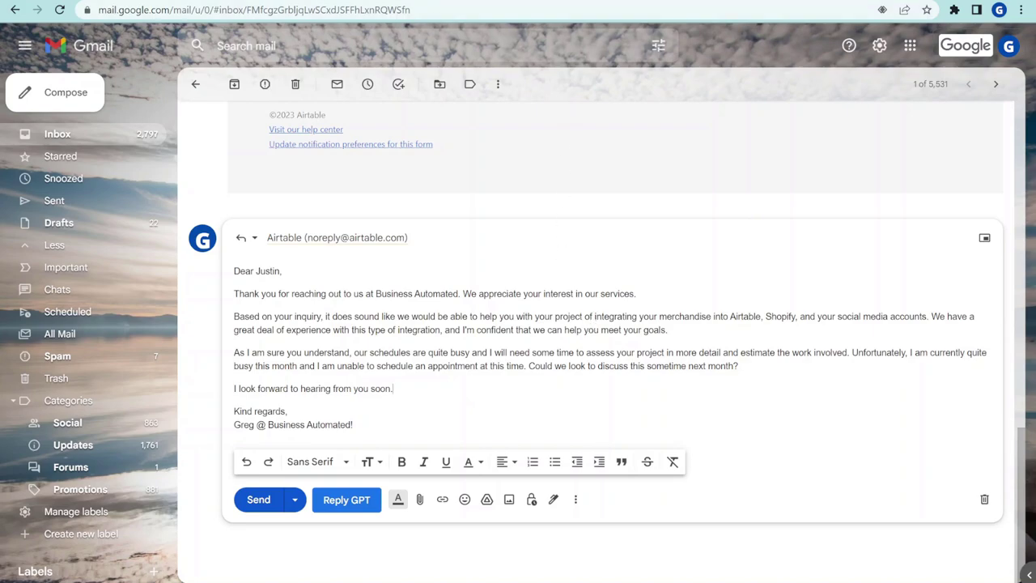
Switch to the Reply GPT scenario in Make and open the OpenAI GPT-3 module's settings to examine its model selection.
key("ctrl+Tab")
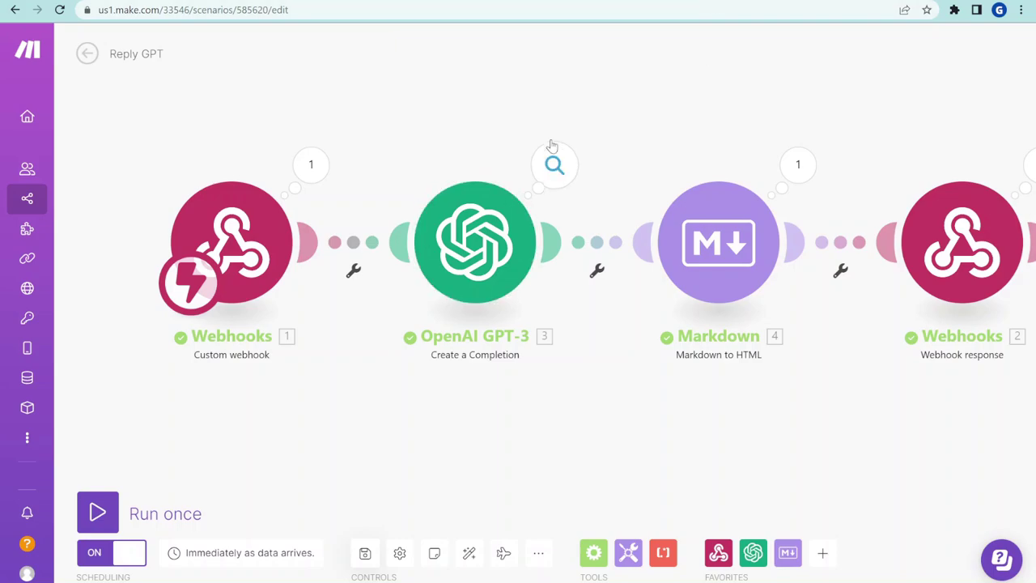
left_click(420, 3)
left_click(490, 245)
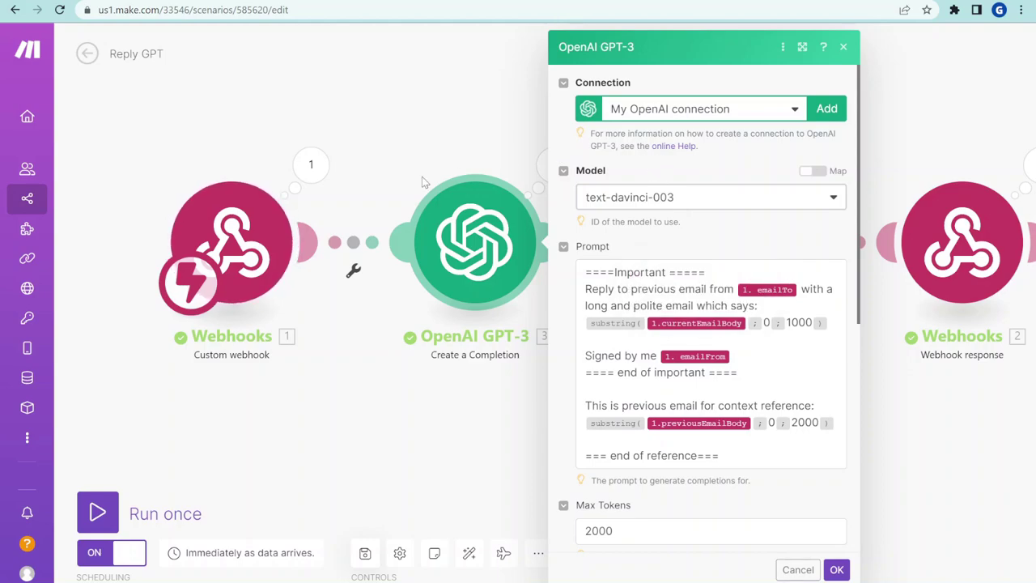
scroll(707, 86, "down", 1)
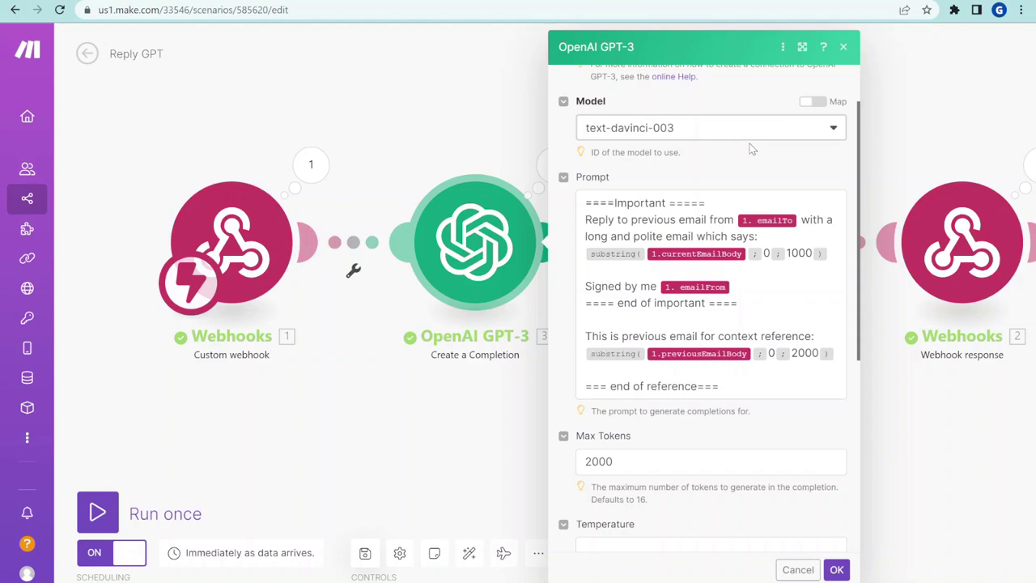
left_click(781, 138)
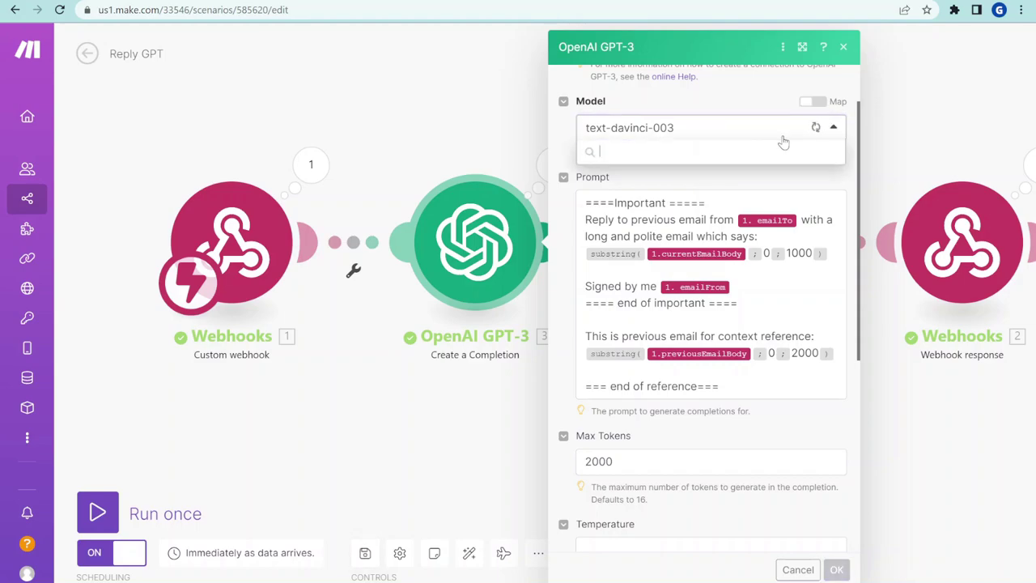
left_click(681, 101)
scroll(743, 142, "down", 1)
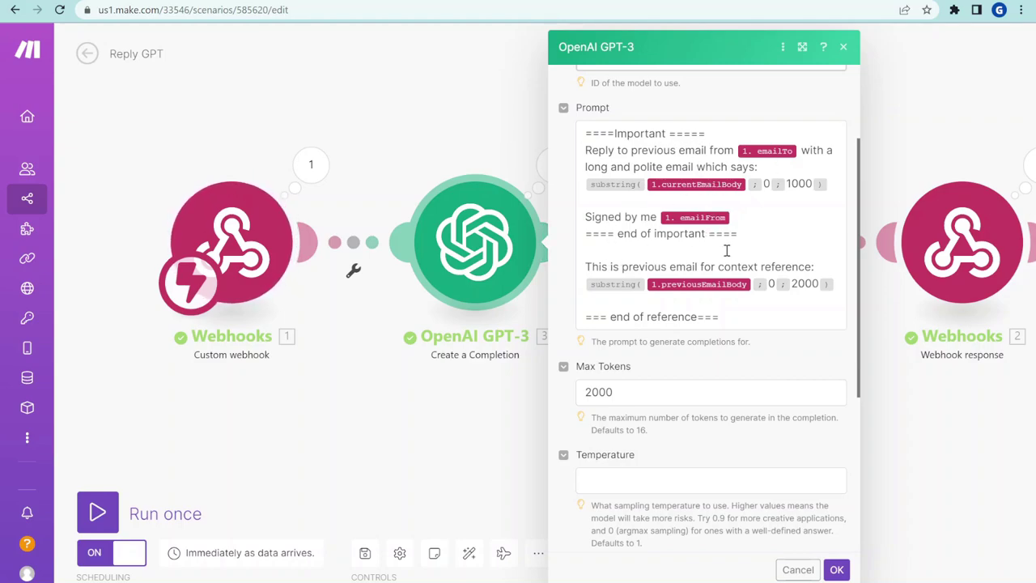
Examine the overall structure of the OpenAI GPT-3 prompt, including its delimited important section and the end-of-important marker.
left_click_drag(725, 254, 732, 338)
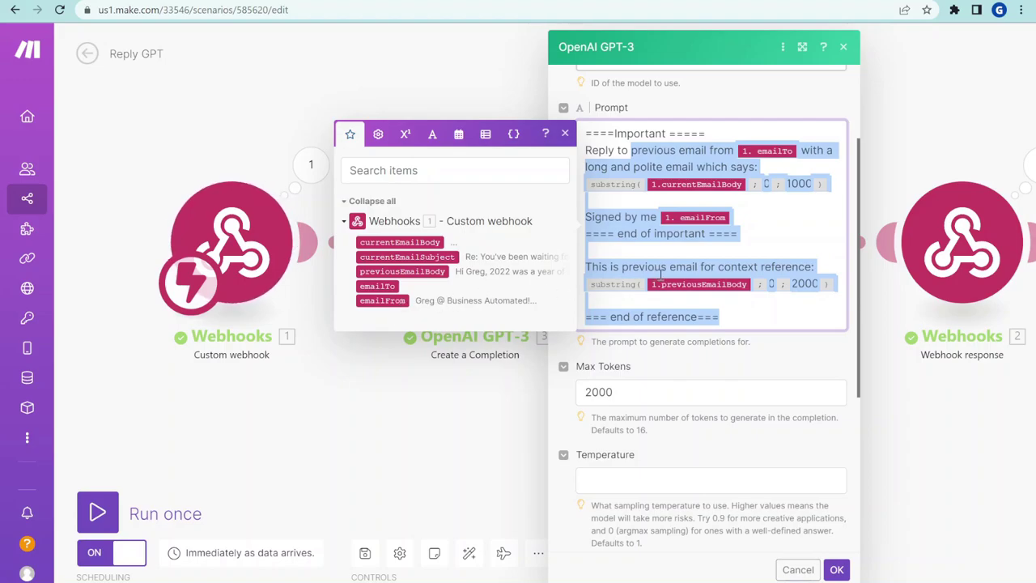
left_click(791, 237)
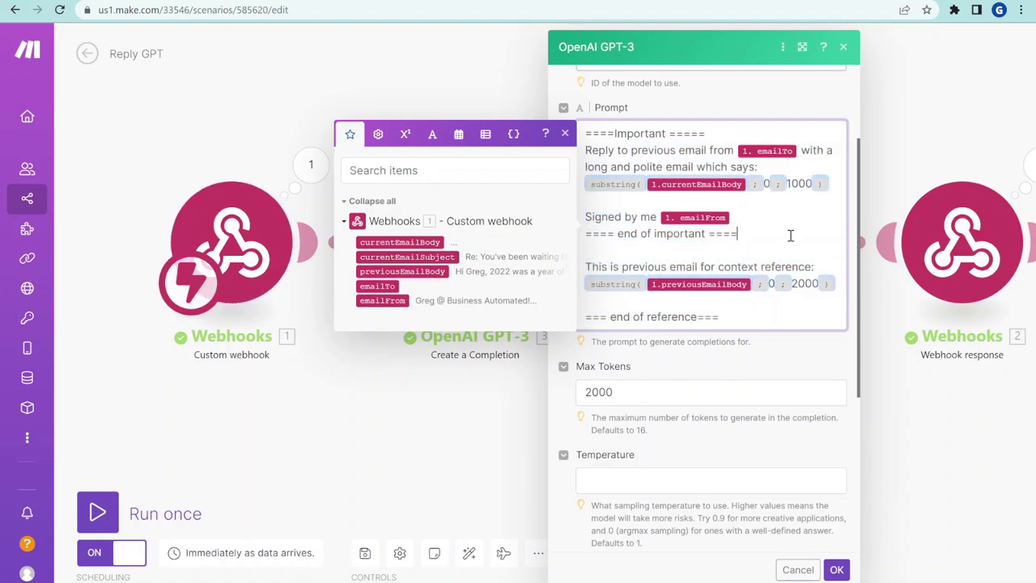
left_click(566, 134)
scroll(704, 316, "up", 2)
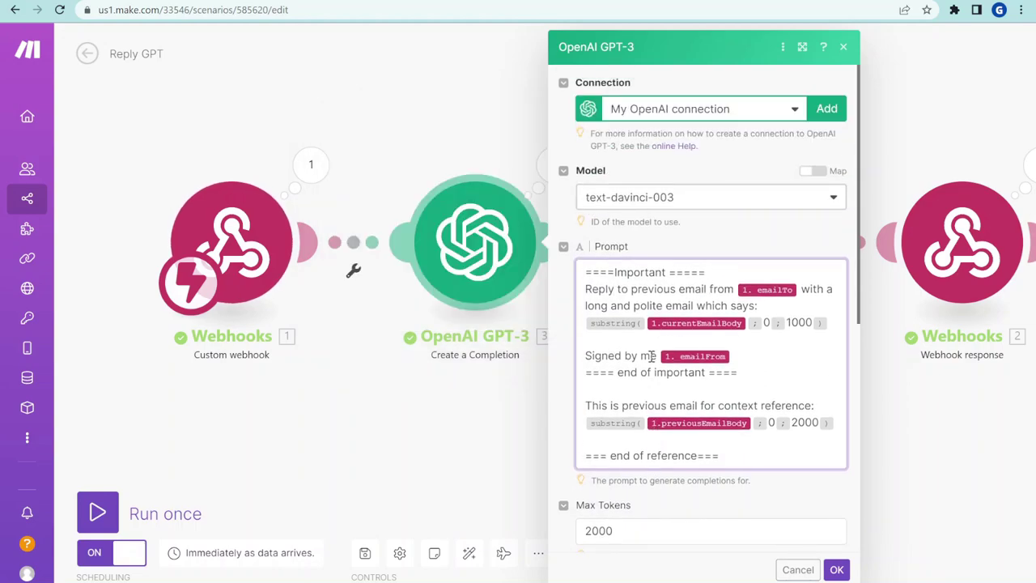
scroll(650, 356, "down", 1)
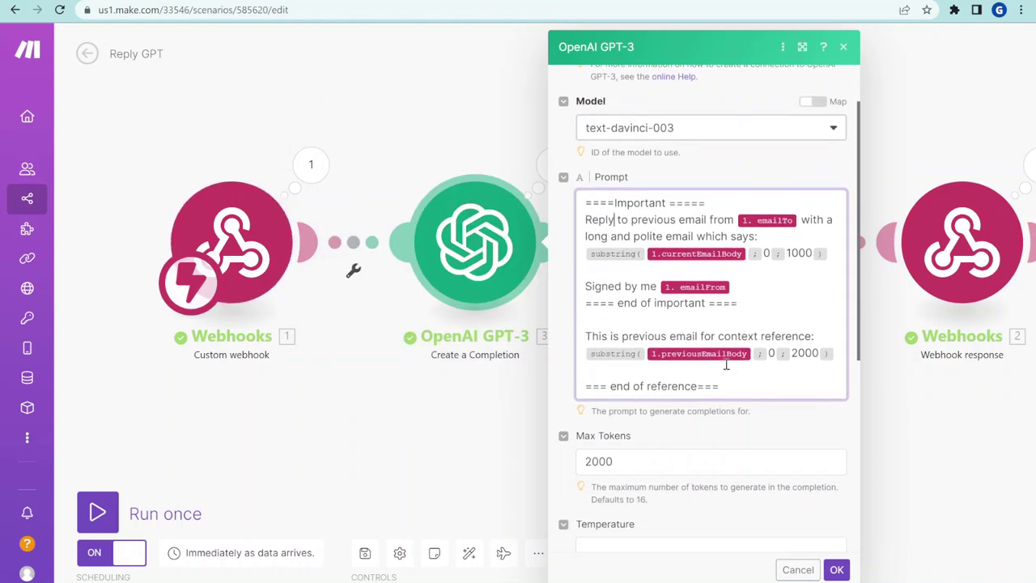
left_click_drag(738, 302, 572, 301)
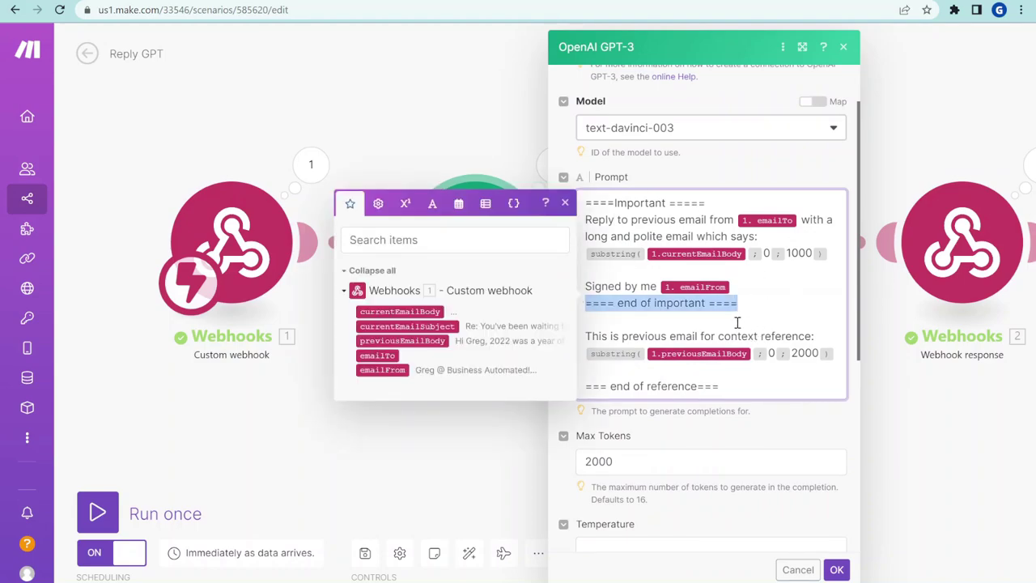
left_click(779, 316)
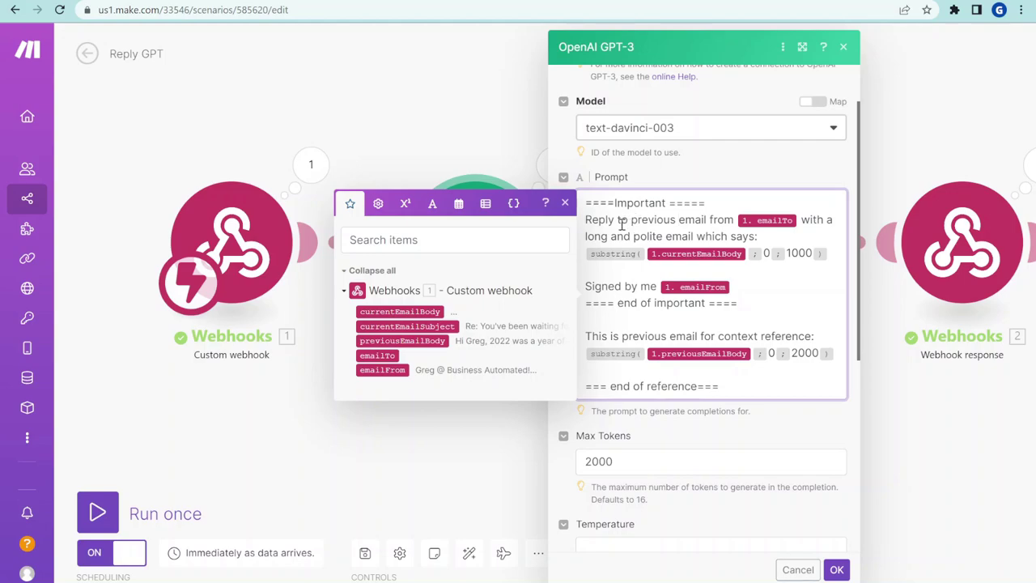
Examine the prompt's emailTo, "long and polite email" and "Signed by me" instructions, comparing the signing line with the signature in the Gmail draft.
left_click(694, 219)
left_click(754, 219)
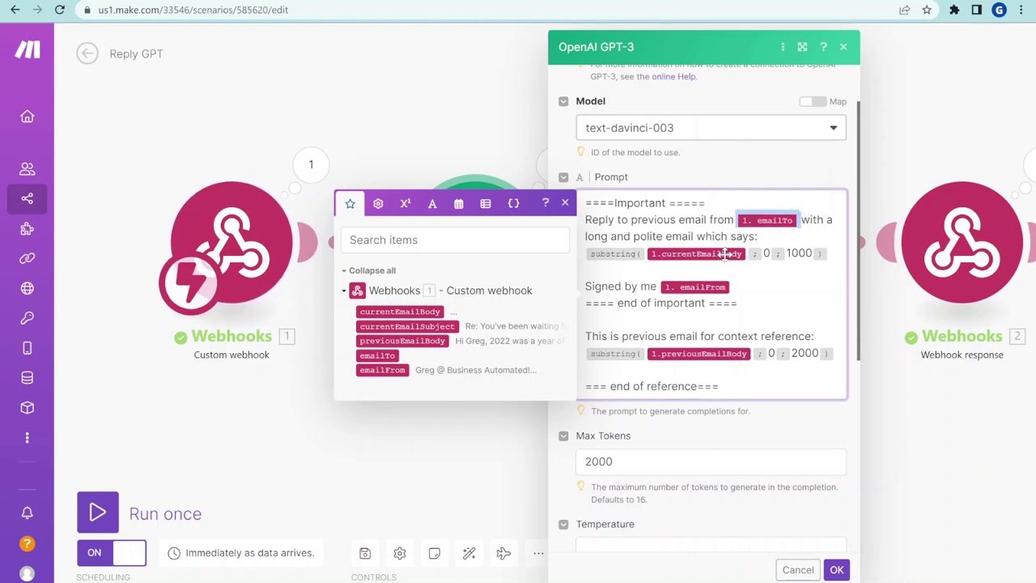
left_click_drag(587, 237, 704, 236)
left_click(774, 237)
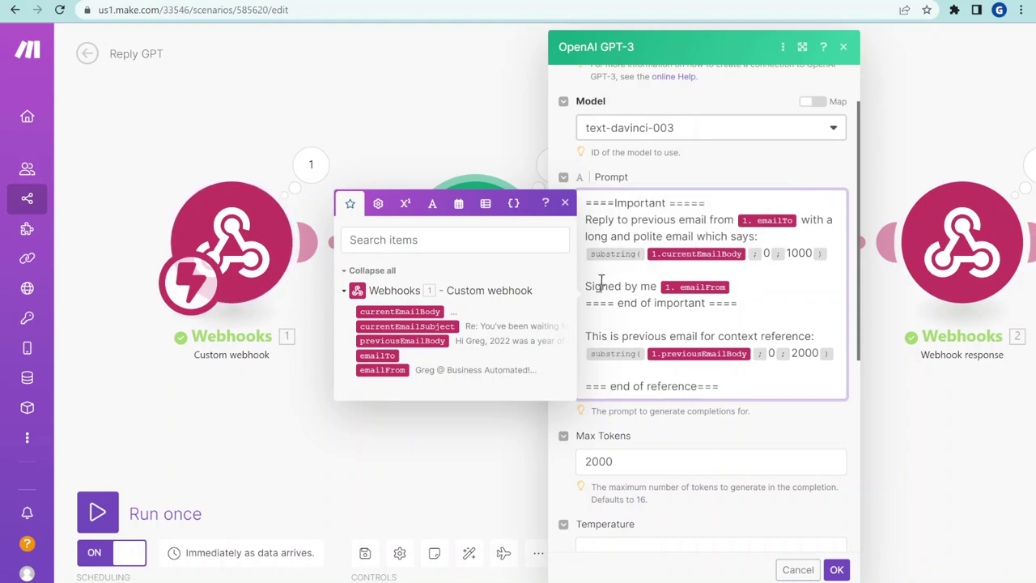
left_click_drag(586, 287, 657, 288)
left_click(742, 287)
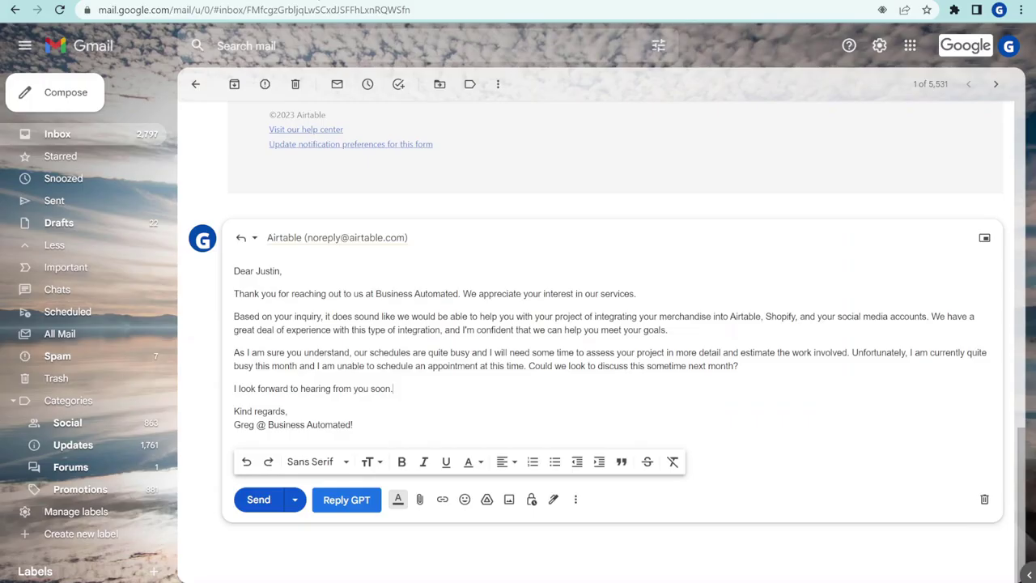
left_click_drag(353, 424, 234, 426)
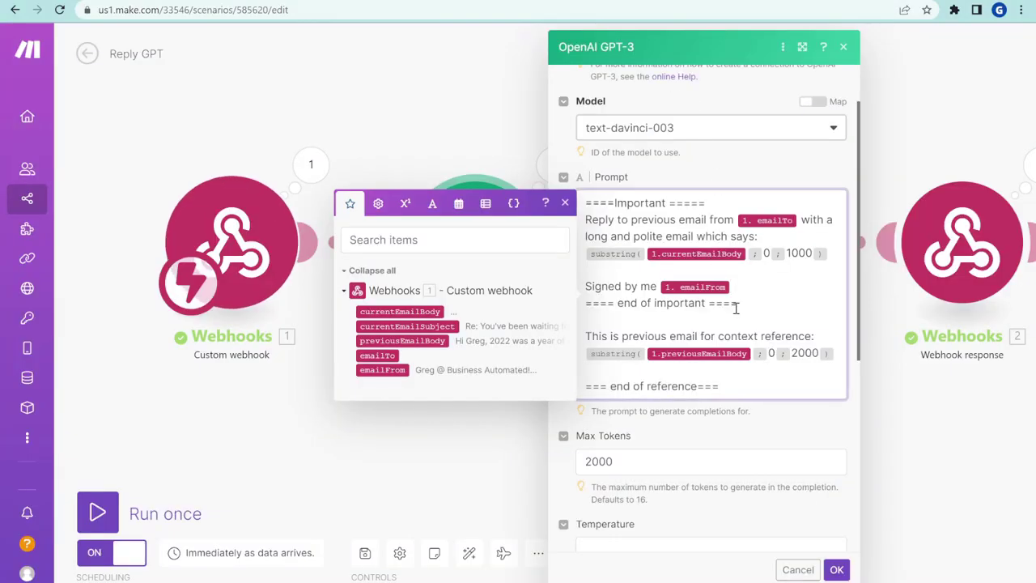
Back in Make, examine the prompt's end-of-important marker and the line introducing the previous email as context reference.
left_click_drag(624, 305, 768, 305)
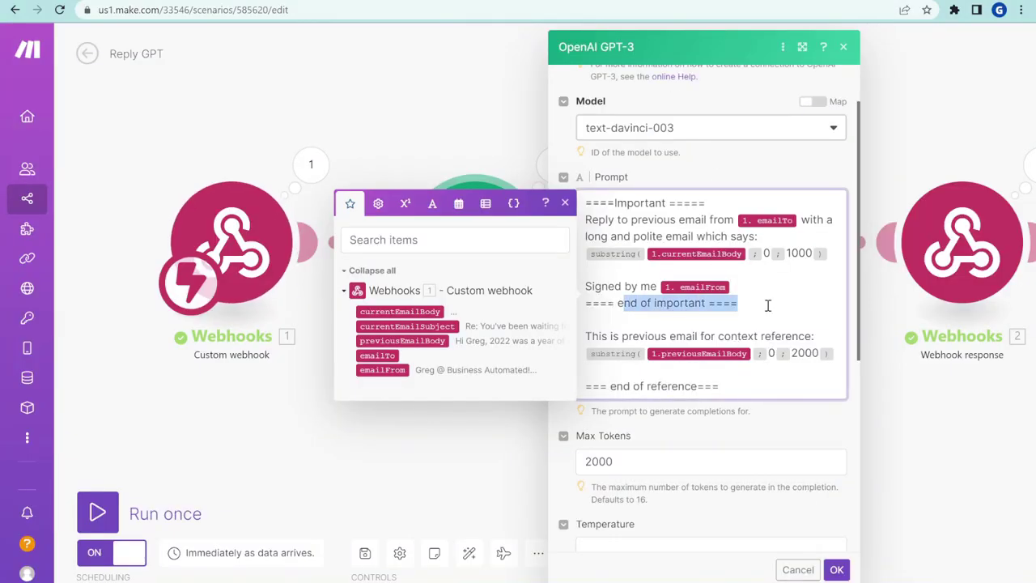
left_click(730, 319)
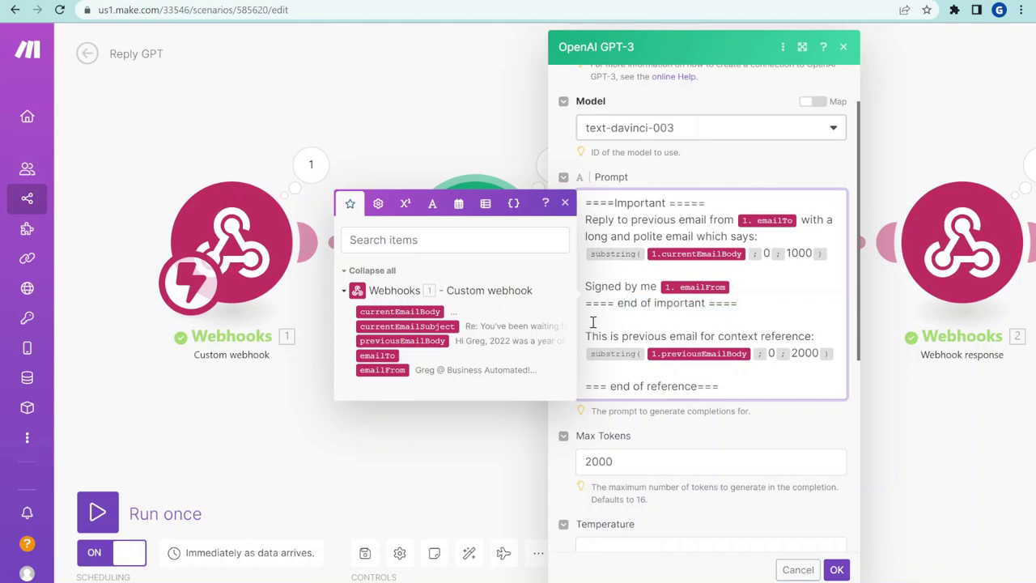
left_click_drag(600, 335, 793, 338)
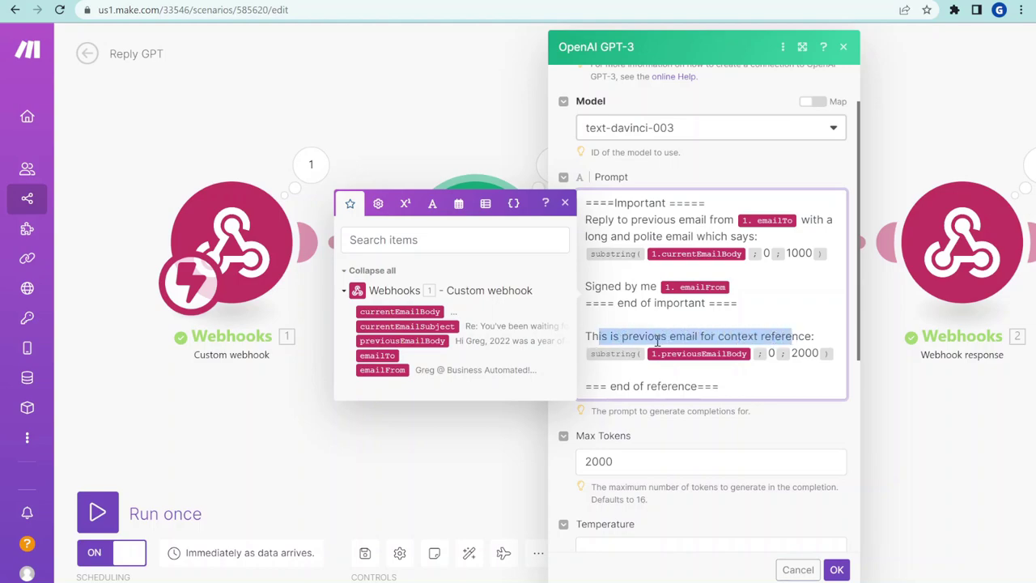
Examine the prompt's substring limits on currentEmailBody and previousEmailBody, and the end-of-reference marker.
scroll(804, 344, "down", 1)
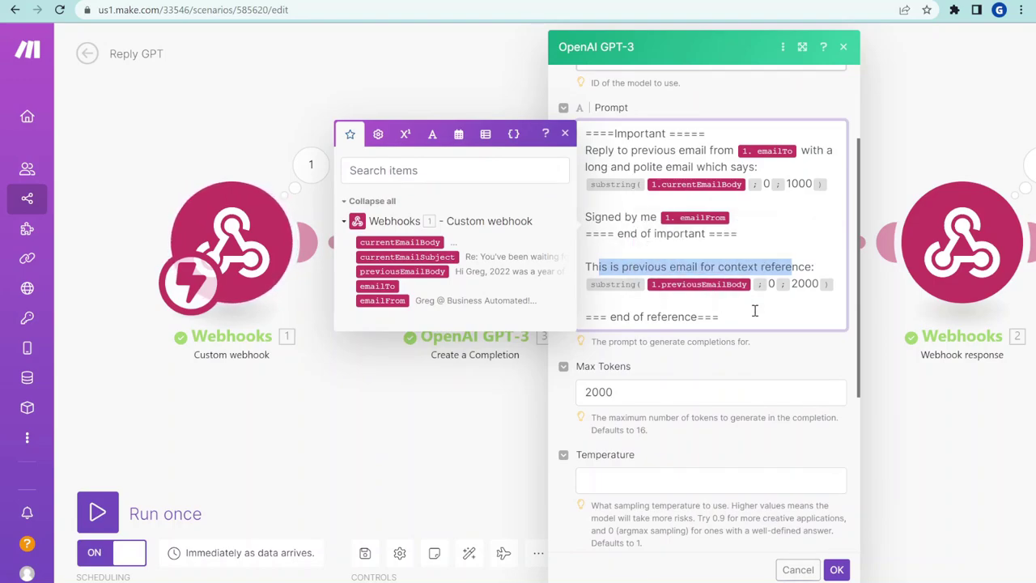
left_click(624, 171)
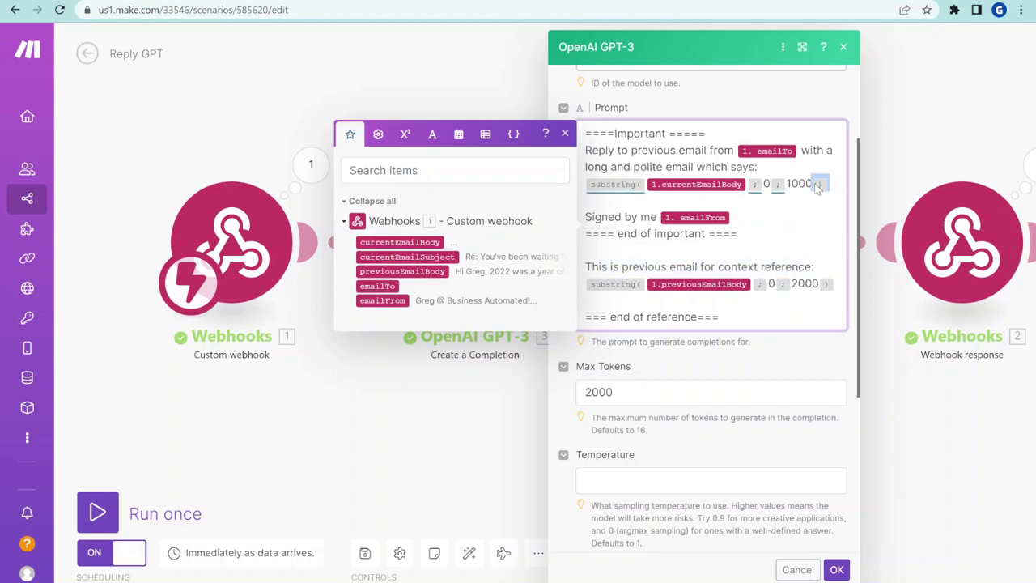
mouse_move(616, 184)
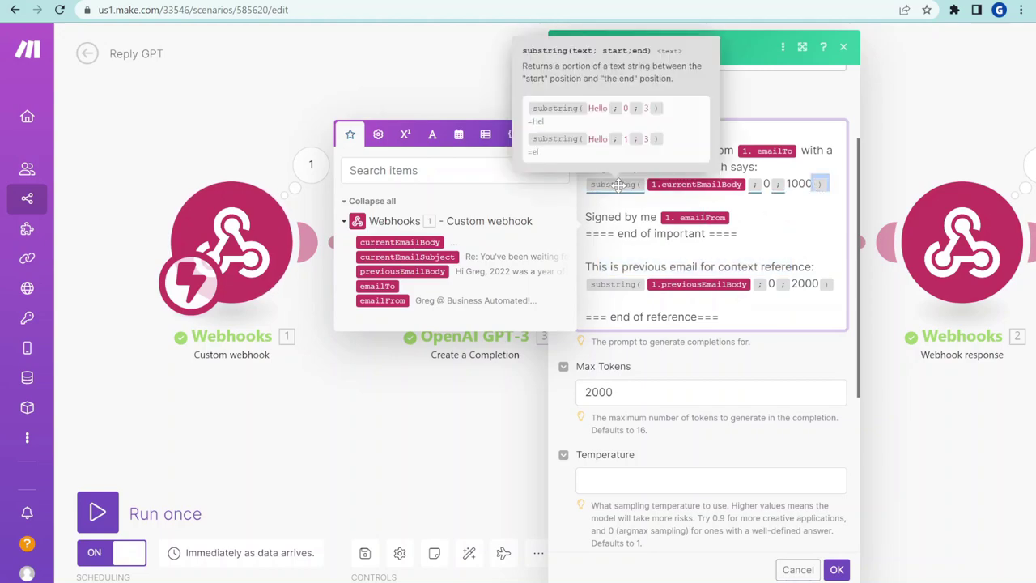
left_click(805, 186)
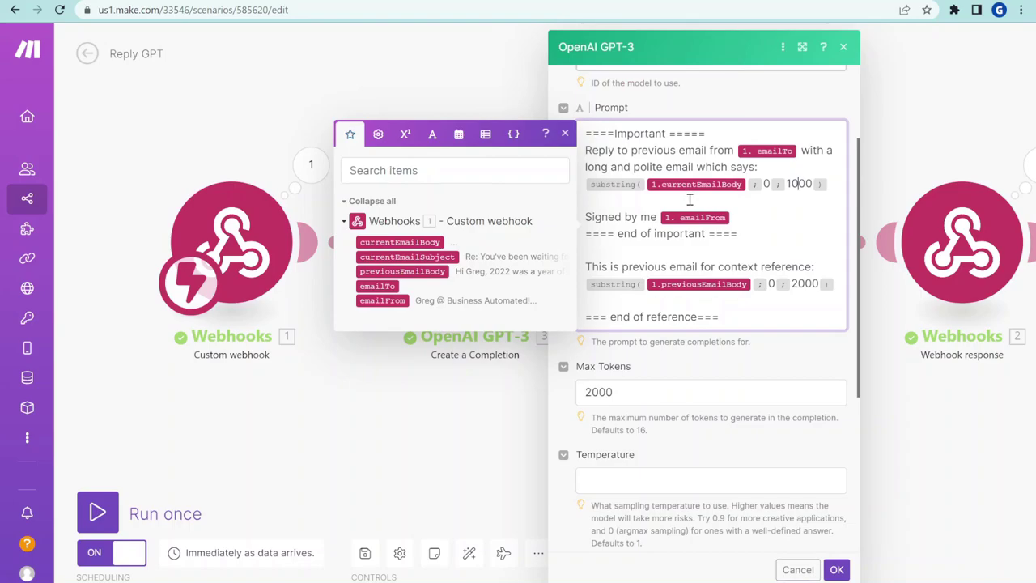
left_click(798, 184)
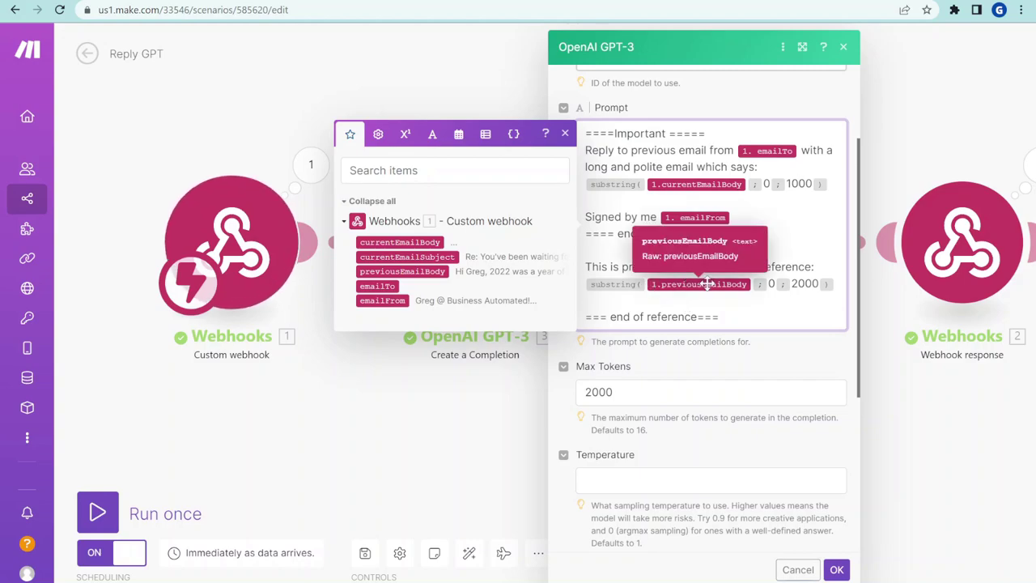
left_click_drag(798, 283, 791, 283)
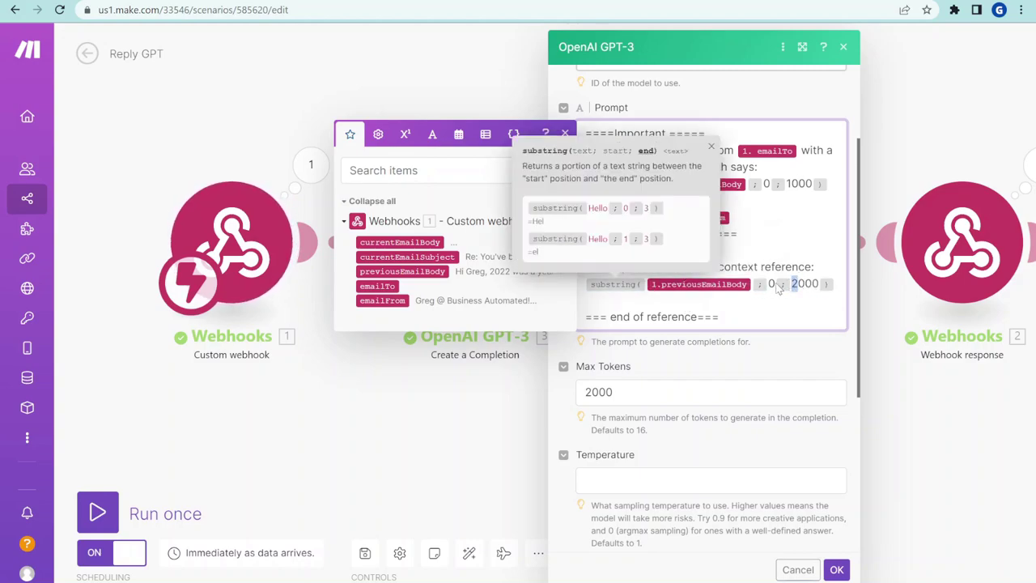
left_click(678, 317)
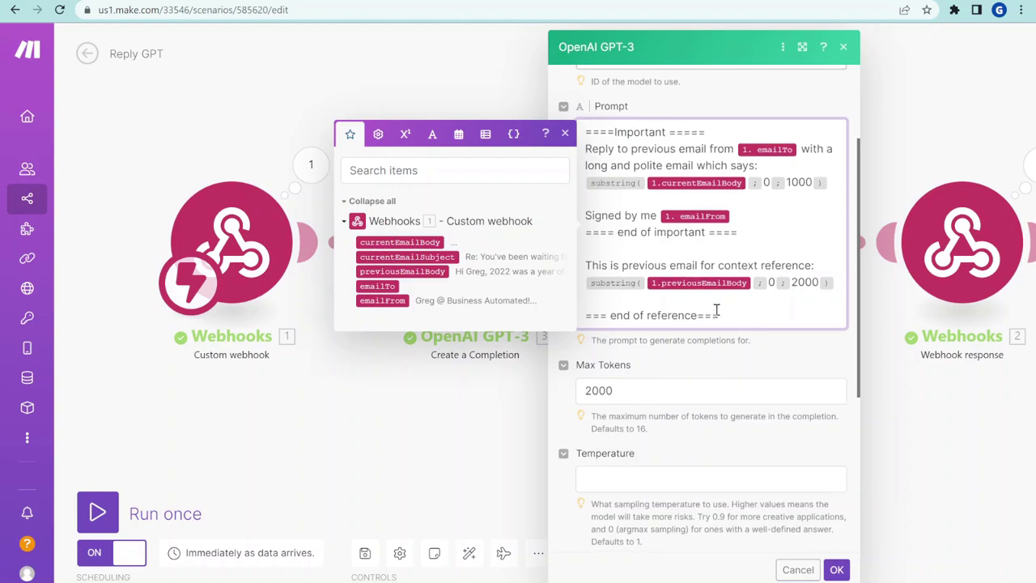
scroll(716, 310, "down", 2)
scroll(744, 237, "up", 2)
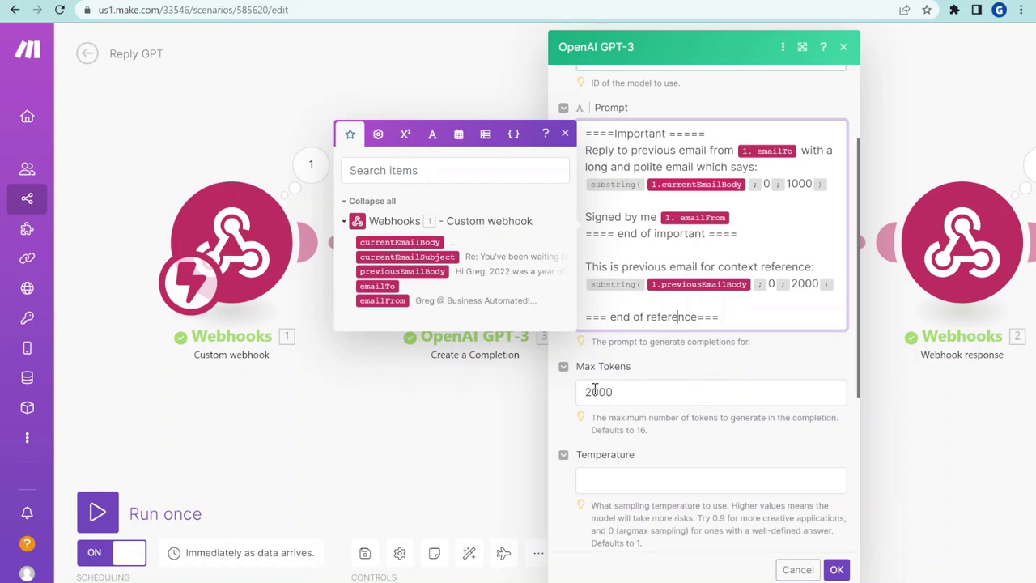
Examine the Max Tokens setting against the prompt's length and the remaining completion options, then close the module settings.
left_click_drag(638, 394, 562, 403)
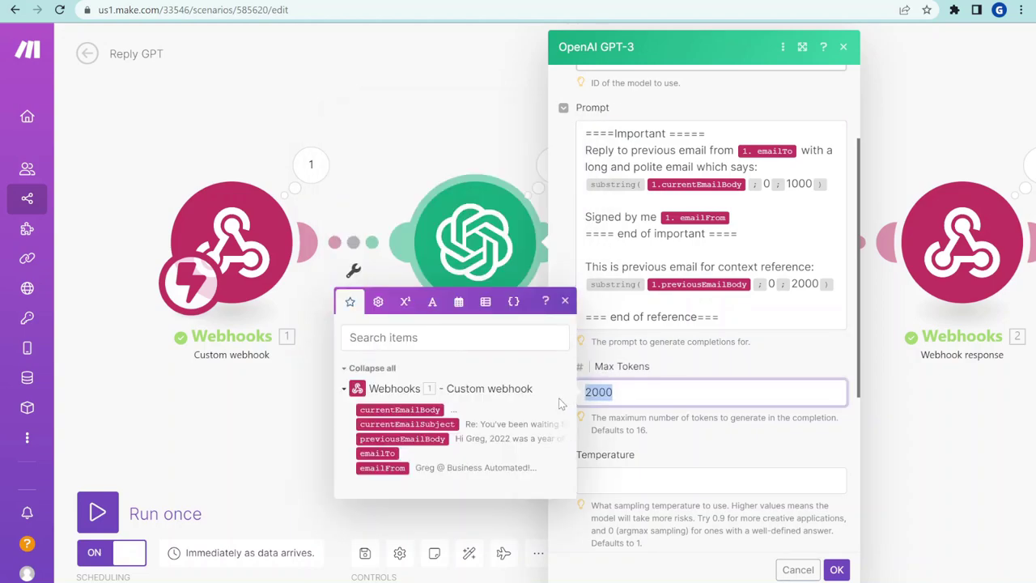
left_click_drag(618, 151, 733, 318)
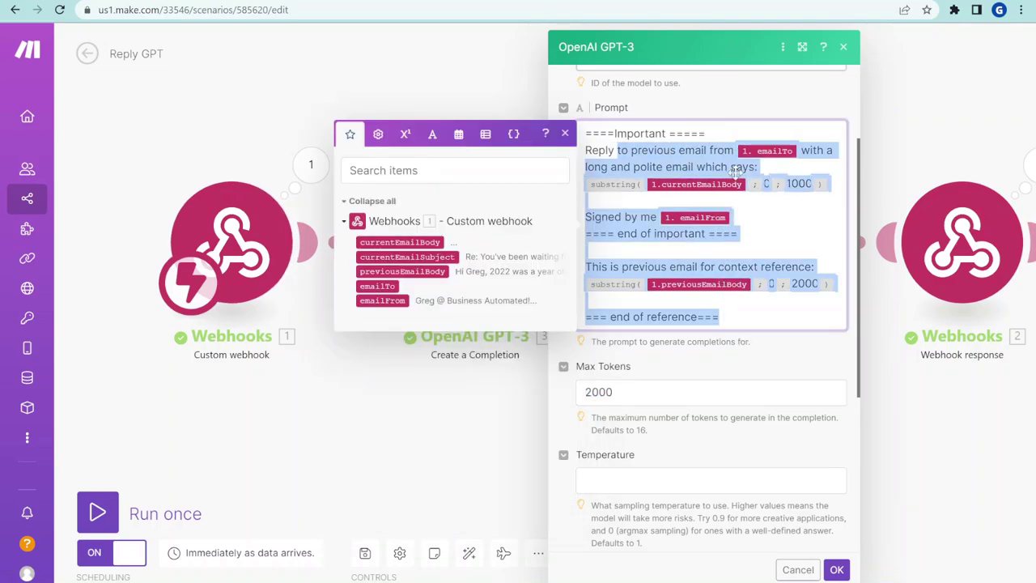
double_click(605, 392)
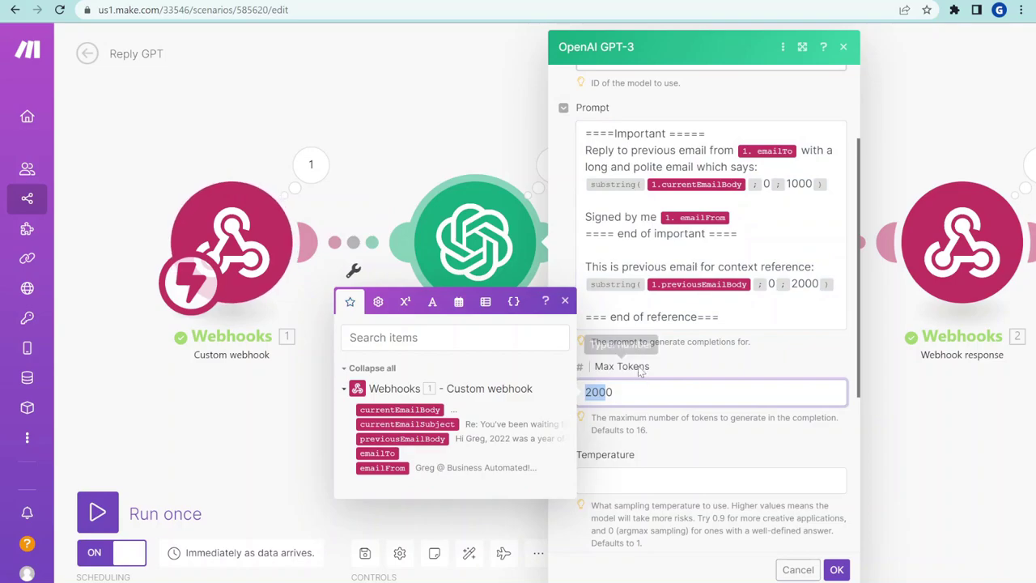
left_click(799, 284)
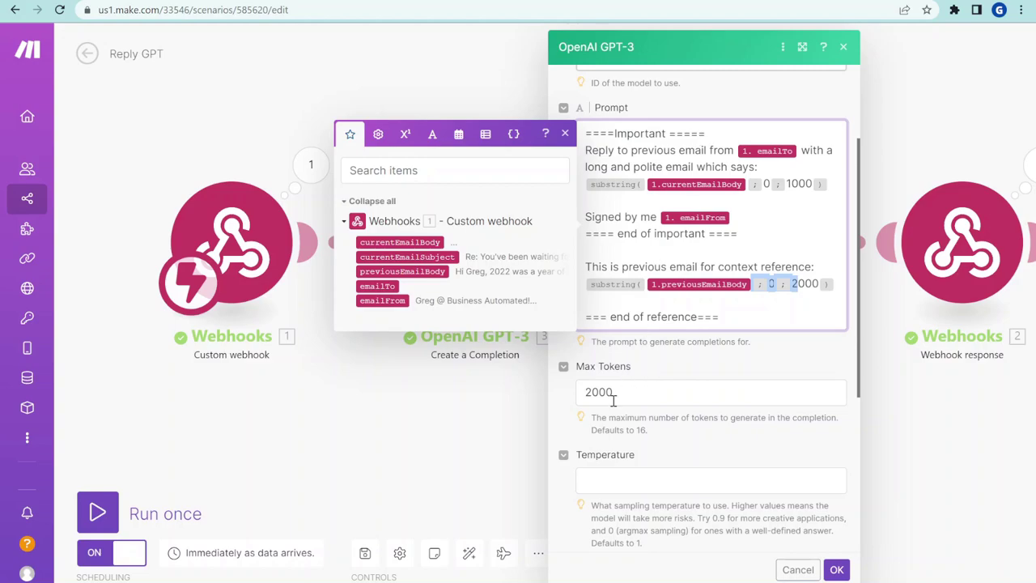
left_click(654, 395)
double_click(655, 394)
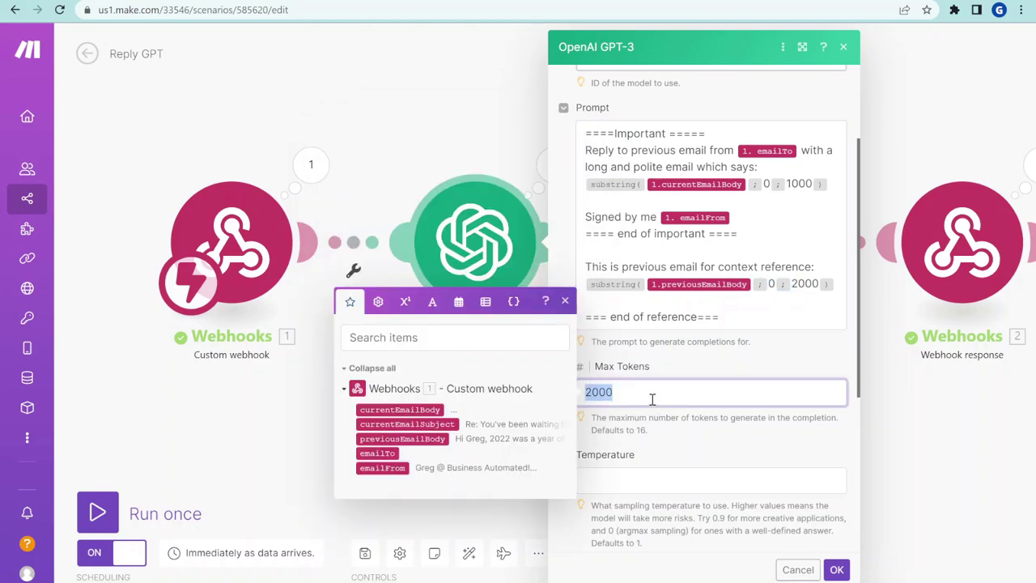
scroll(705, 420, "down", 4)
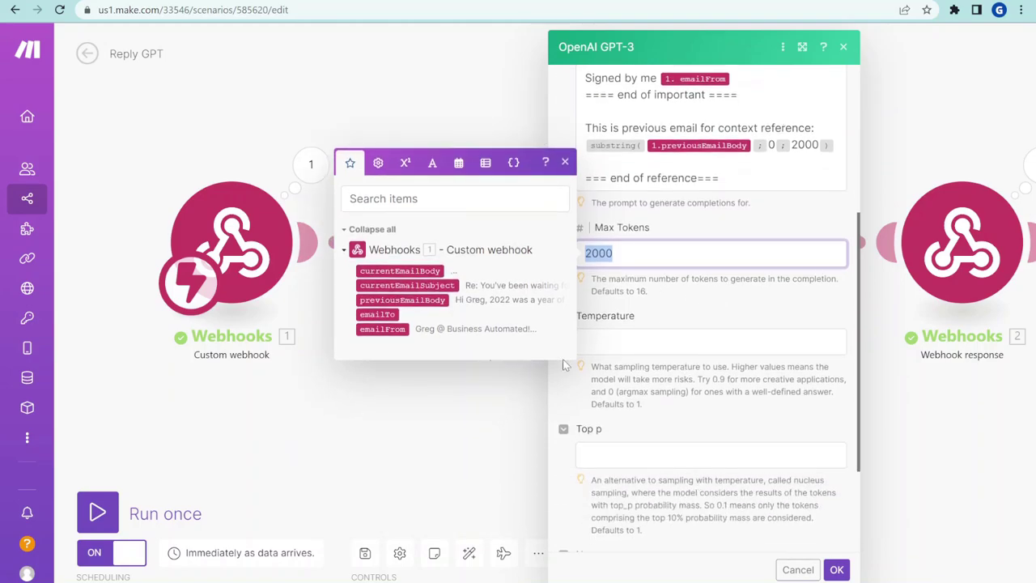
scroll(738, 401, "down", 4)
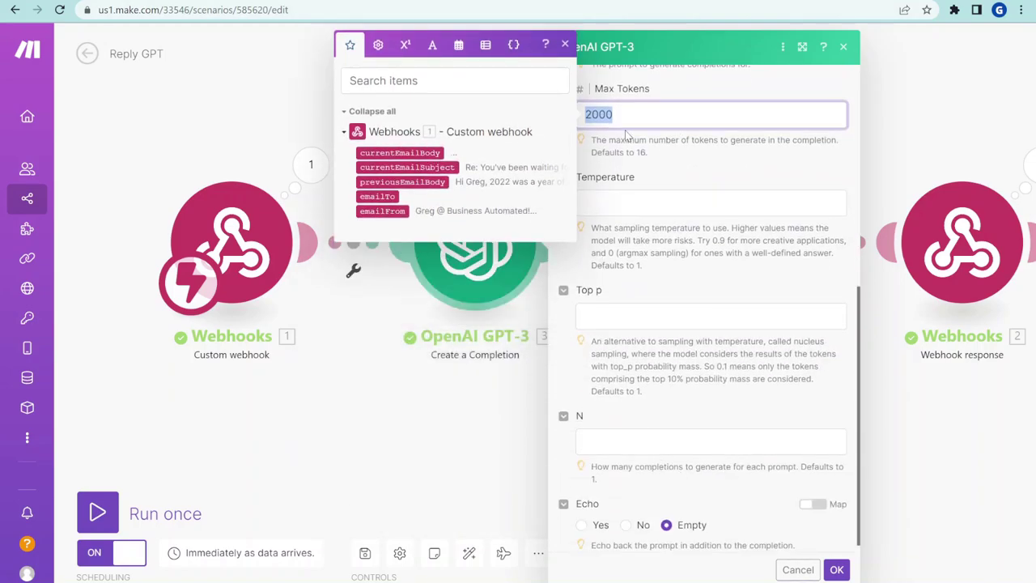
left_click(835, 568)
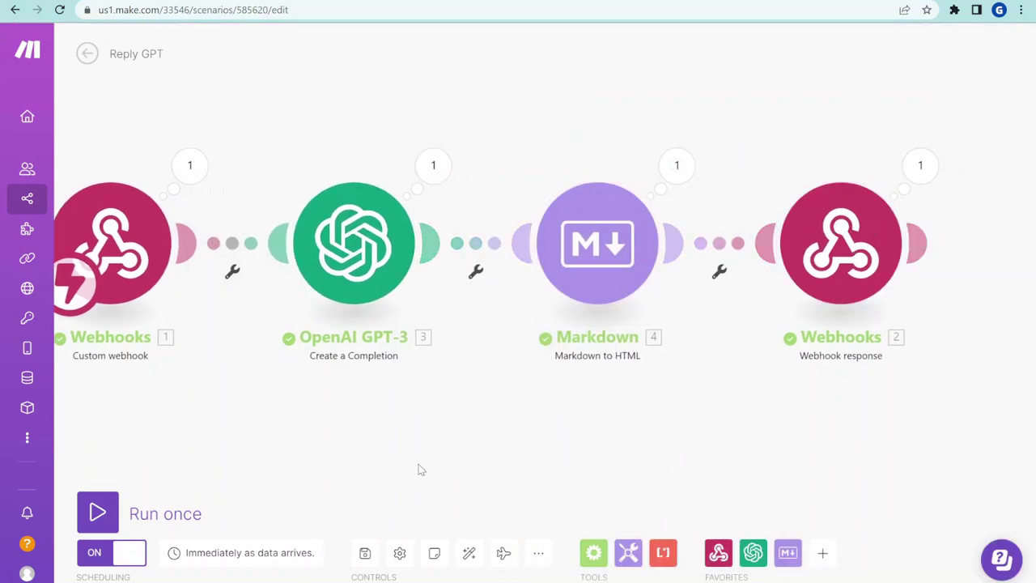
Switch to Chrome's Extensions page and remove the Gmail Reply GPT extension.
left_click_drag(367, 97, 389, 92)
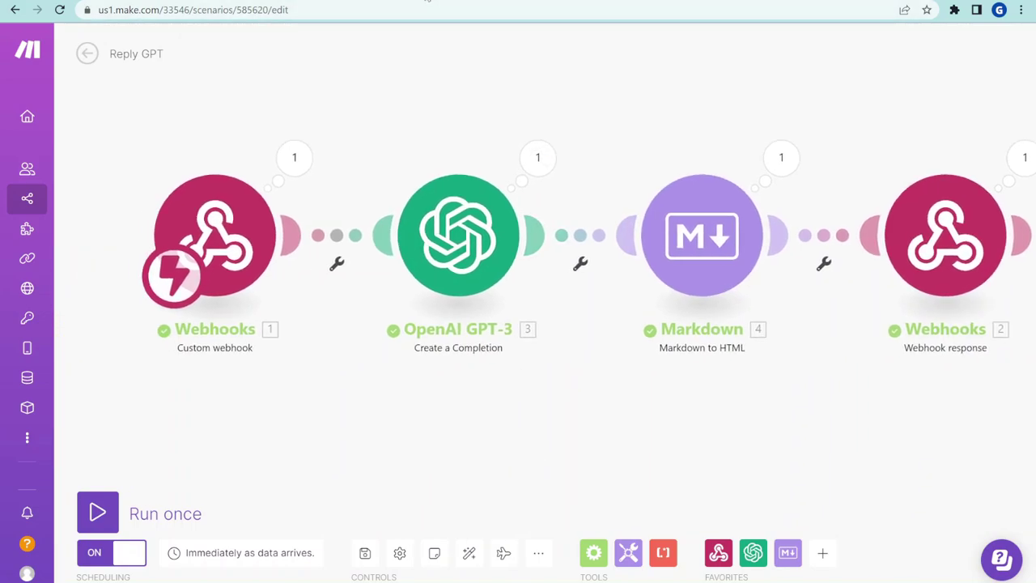
key("ctrl+Tab")
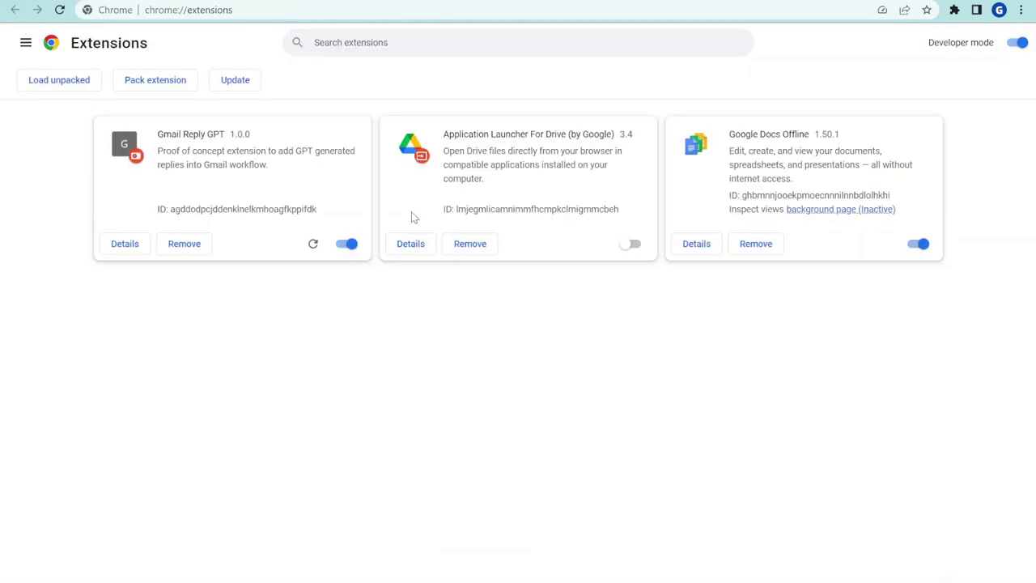
left_click(184, 243)
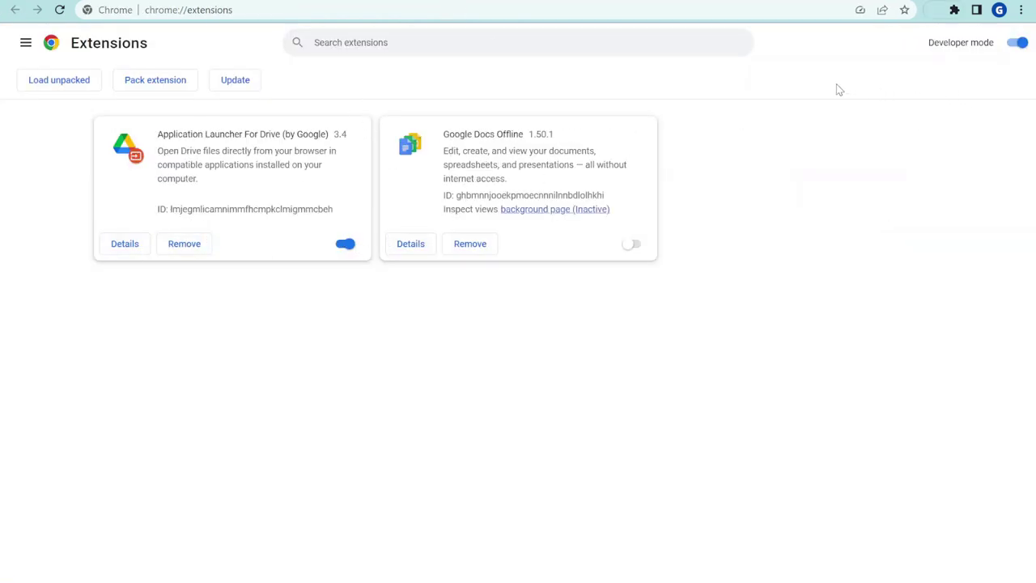
left_click(243, 13)
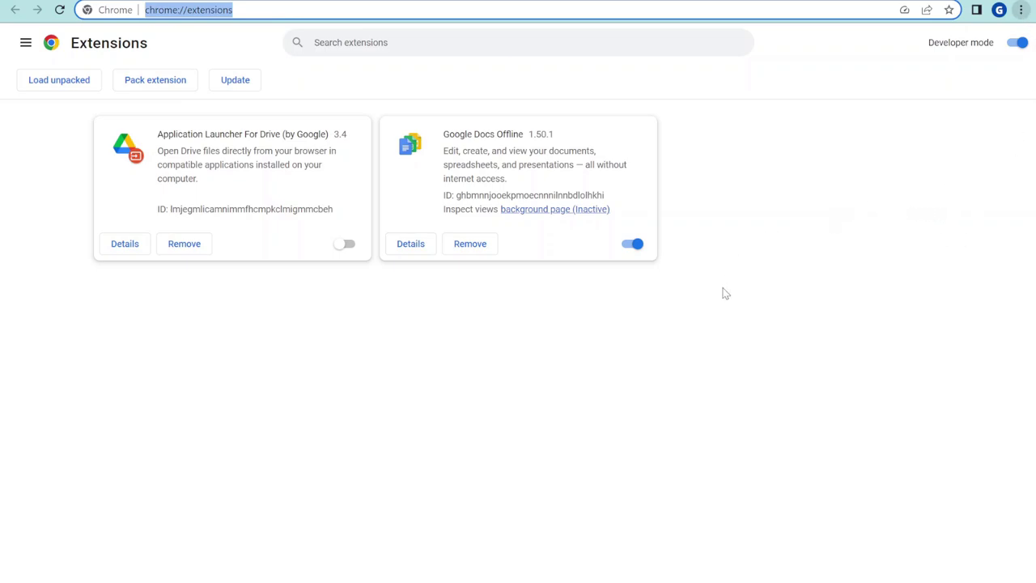
left_click(324, 296)
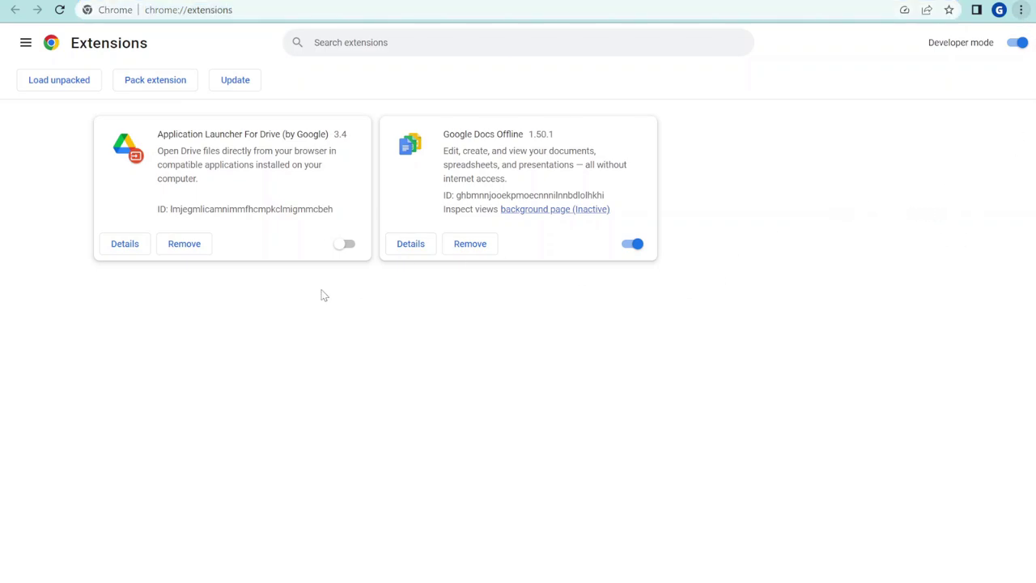
Toggle Developer mode off and on again, load the unpacked Gmail Reply GPT extension, and review its entry.
left_click(1017, 43)
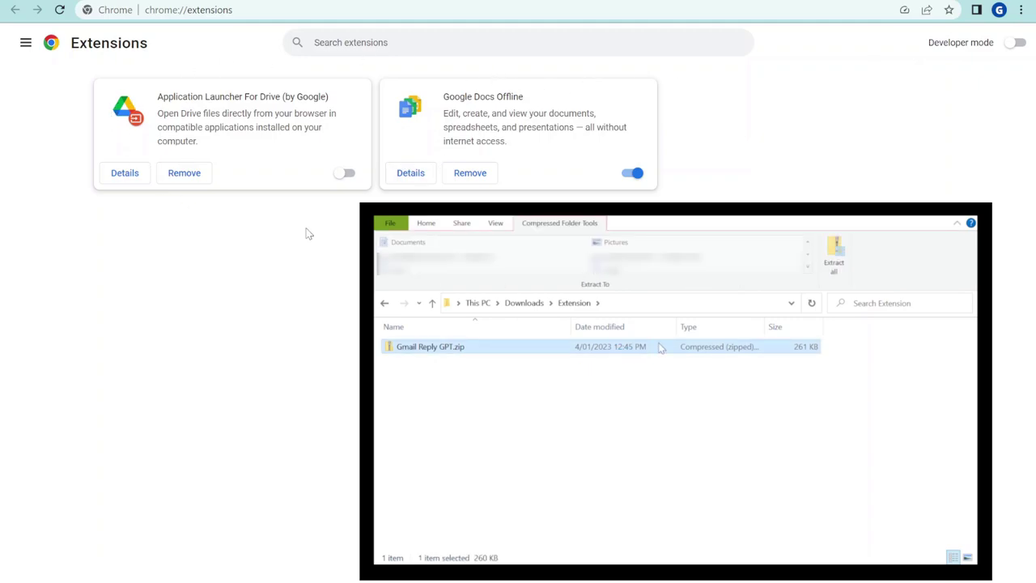
left_click(1017, 44)
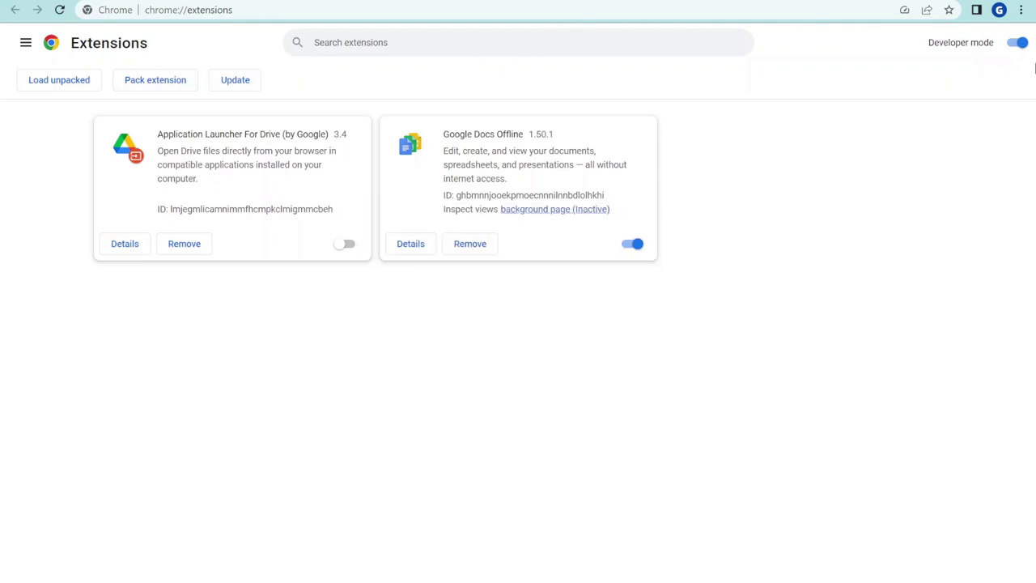
left_click(60, 86)
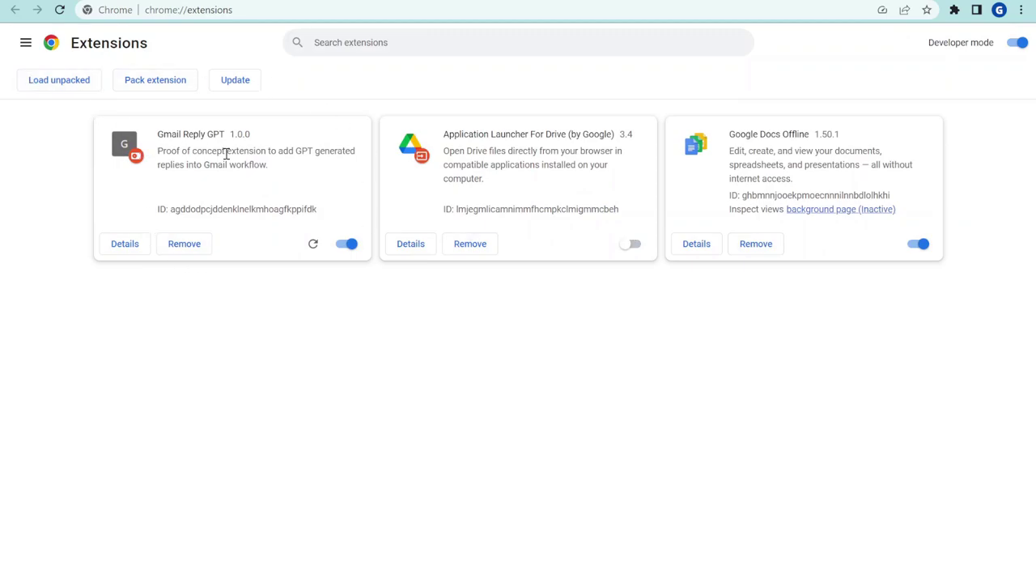
left_click_drag(182, 135, 307, 139)
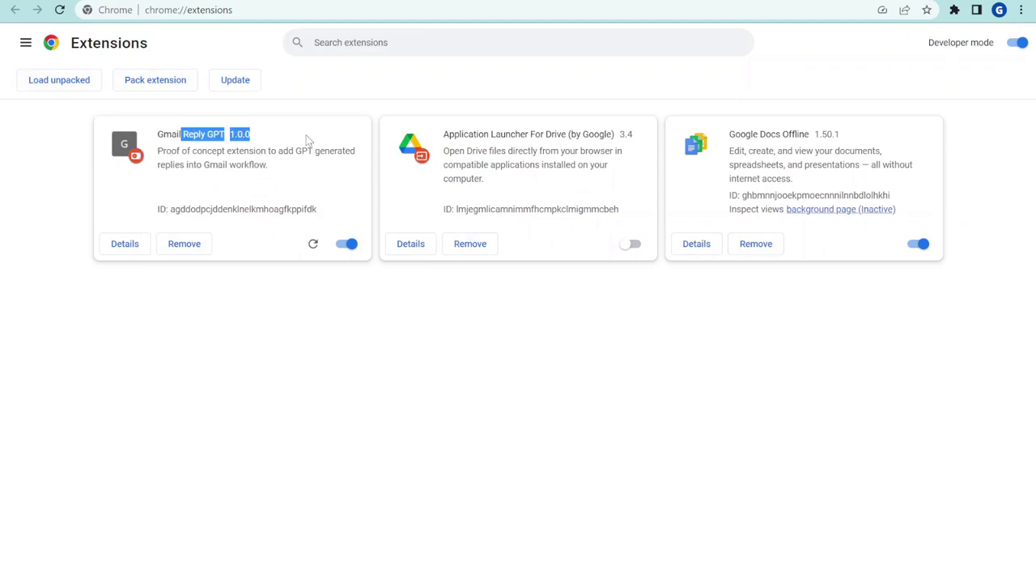
left_click_drag(176, 136, 356, 212)
left_click(235, 203)
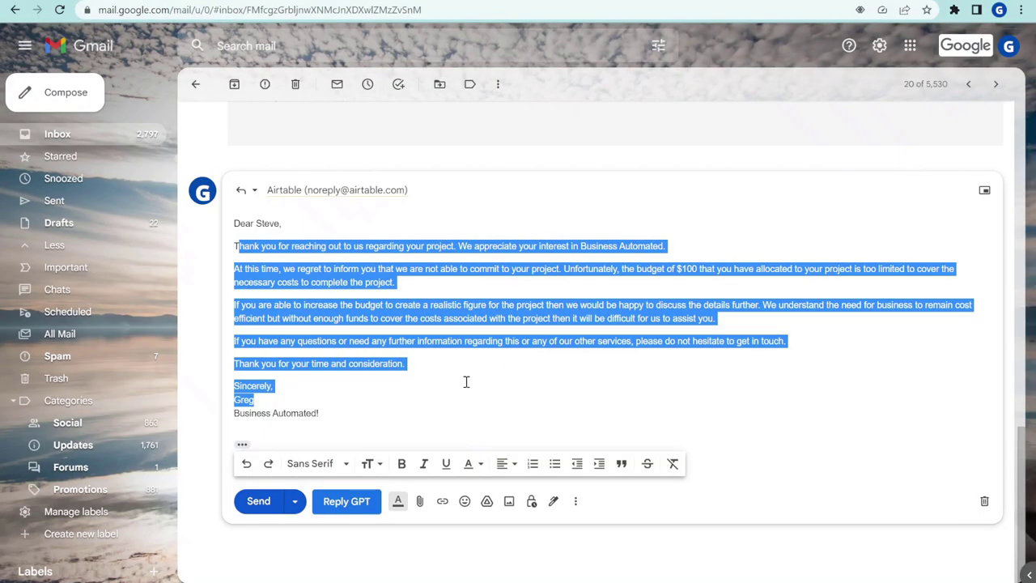
In Gmail, run Reply GPT on the draft reply to the Airtable project enquiry and activate the extension's first-time webhook field.
left_click(466, 381)
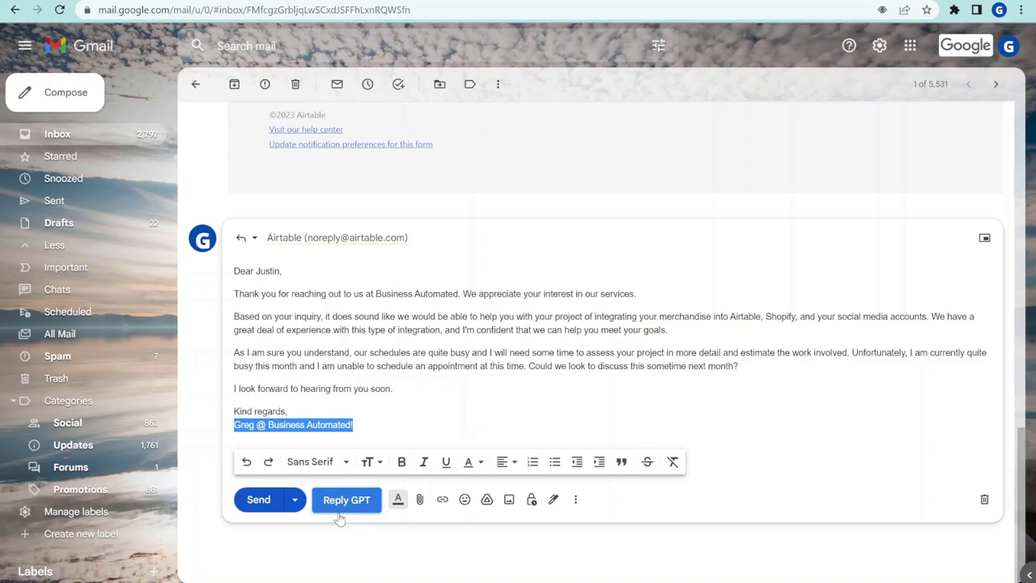
left_click(199, 411)
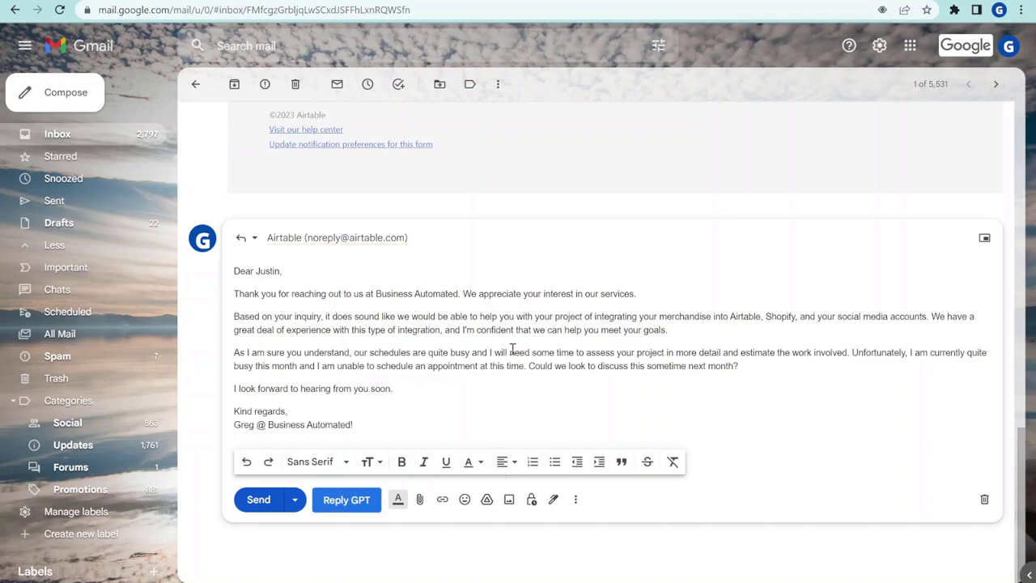
left_click(344, 501)
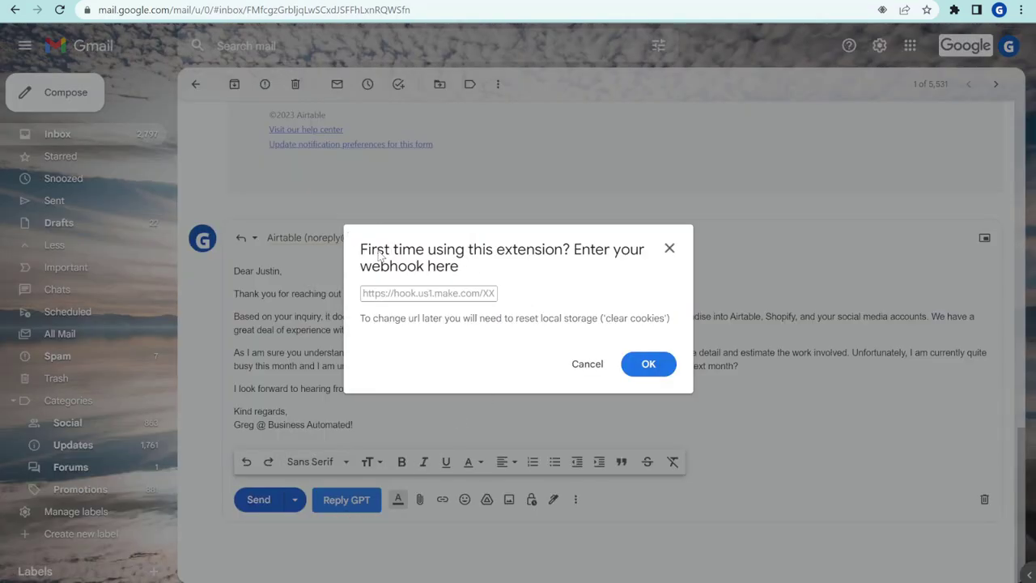
left_click(429, 293)
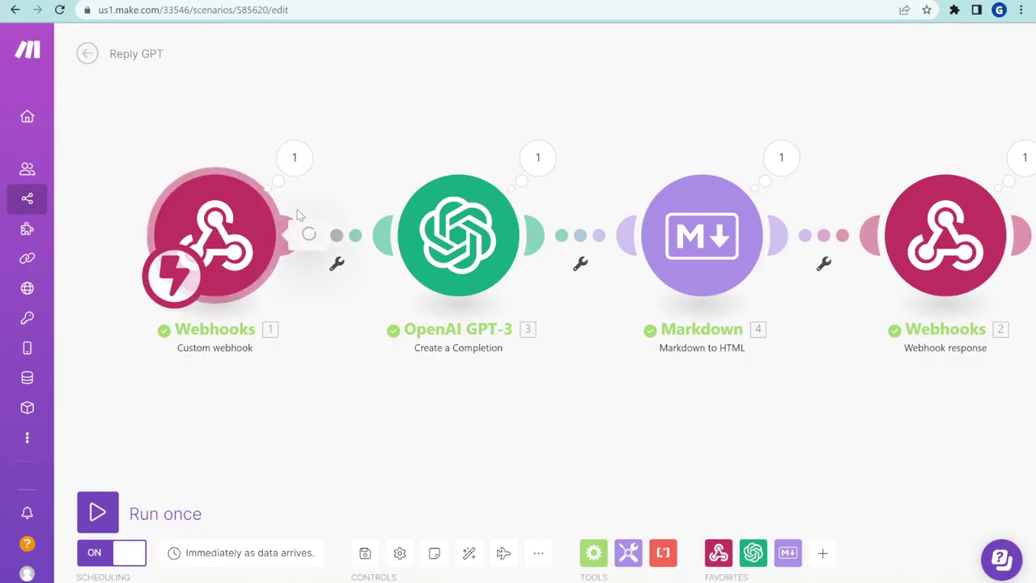
Copy the Gmail Reply GPT webhook address from the Make scenario's custom webhook and submit it as the extension's webhook in Gmail.
left_click(298, 214)
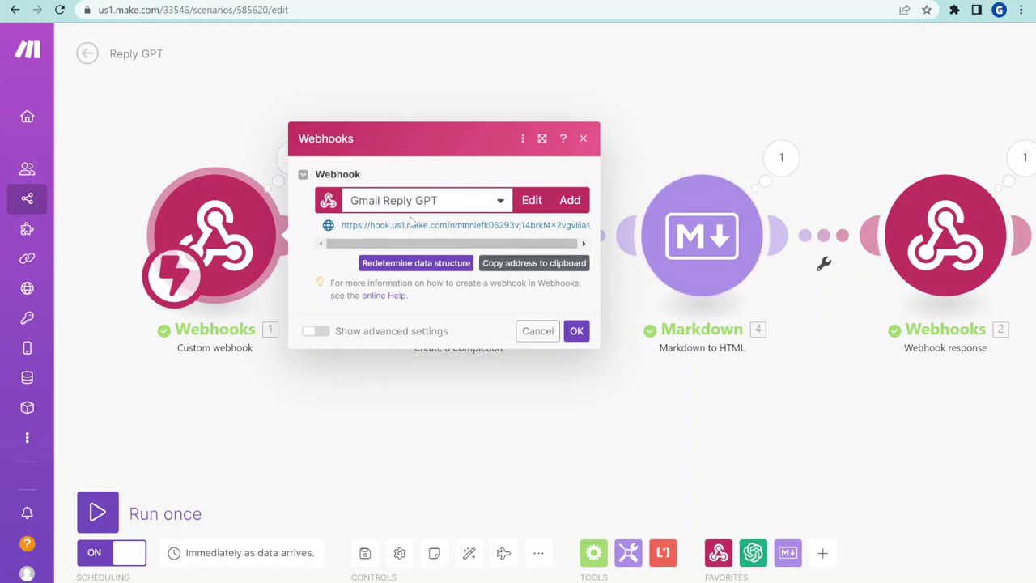
left_click(532, 264)
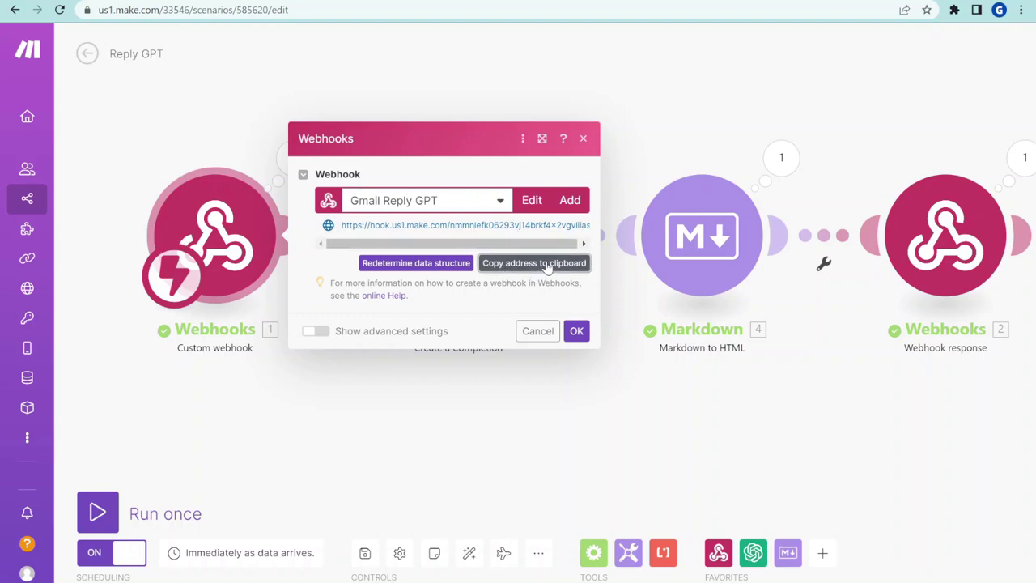
left_click(584, 330)
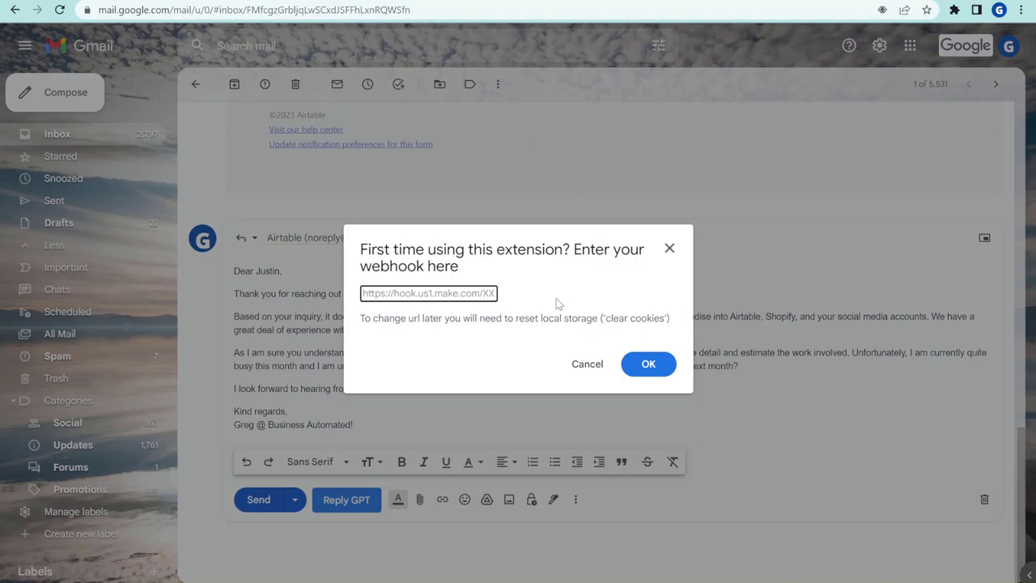
key("ctrl+v")
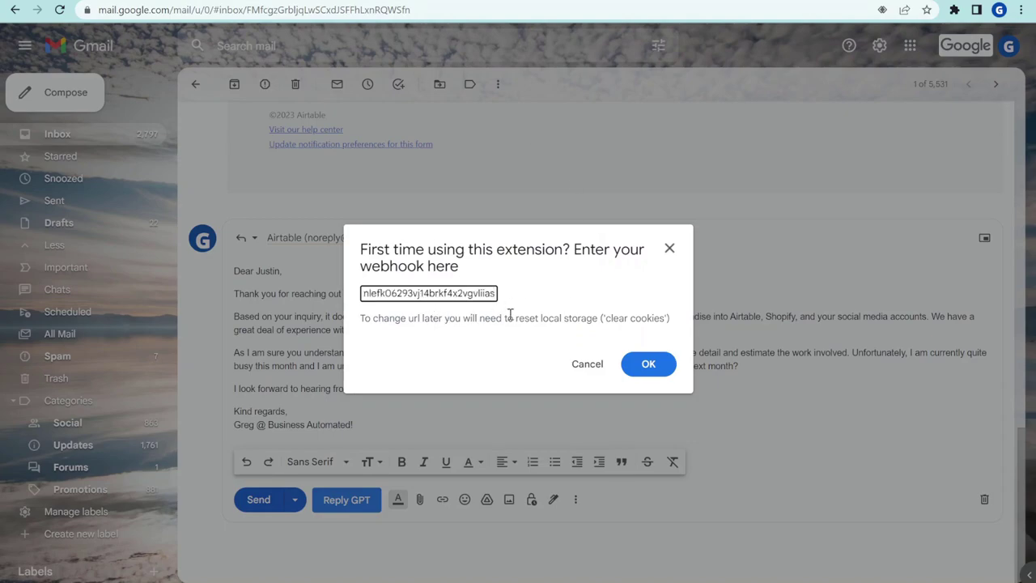
left_click(665, 363)
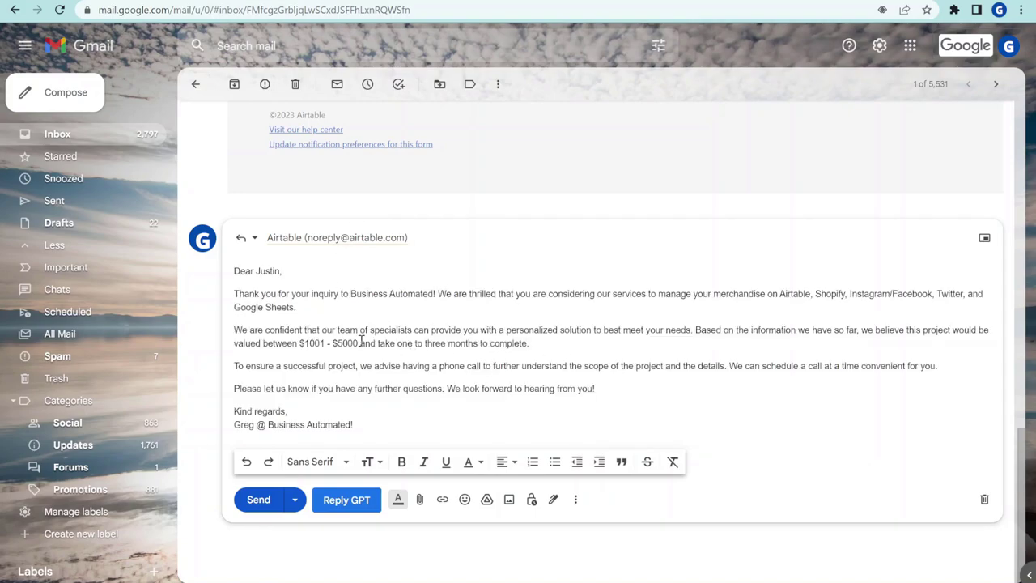
Compare the generated reply draft with the description, budget and project duration in the original Airtable enquiry.
left_click_drag(399, 293, 727, 295)
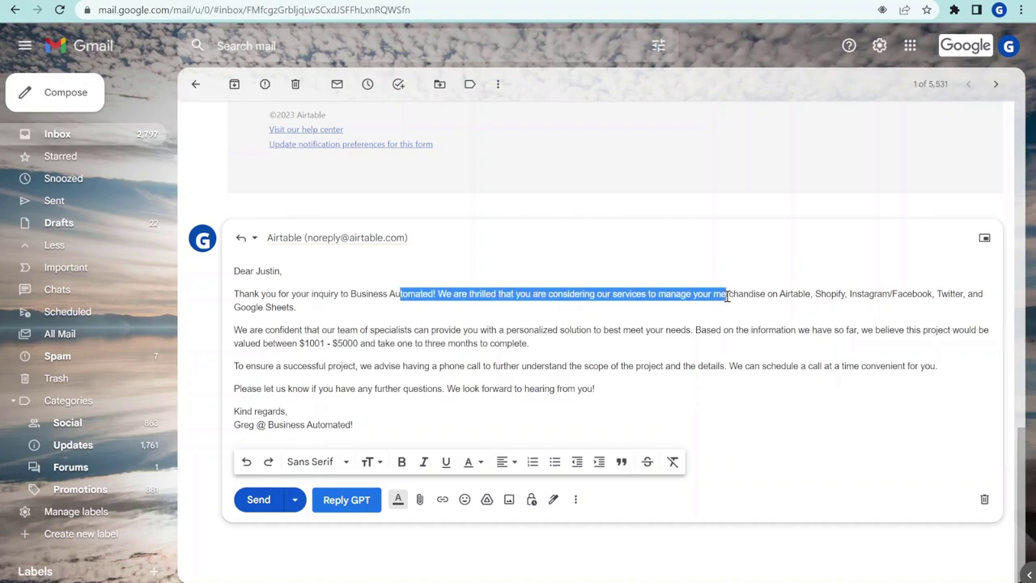
scroll(446, 323, "up", 7)
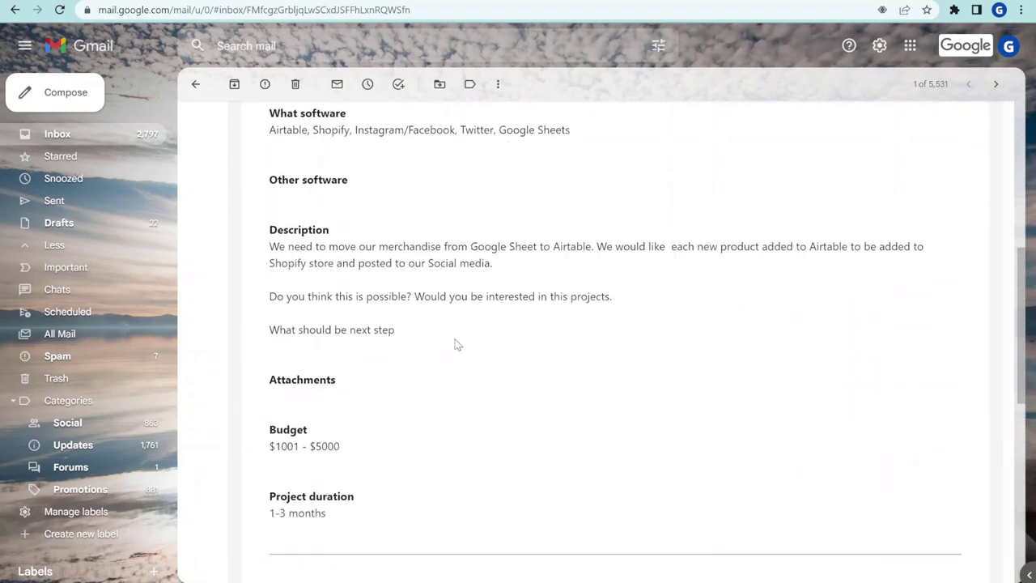
scroll(458, 342, "down", 6)
scroll(456, 340, "down", 1)
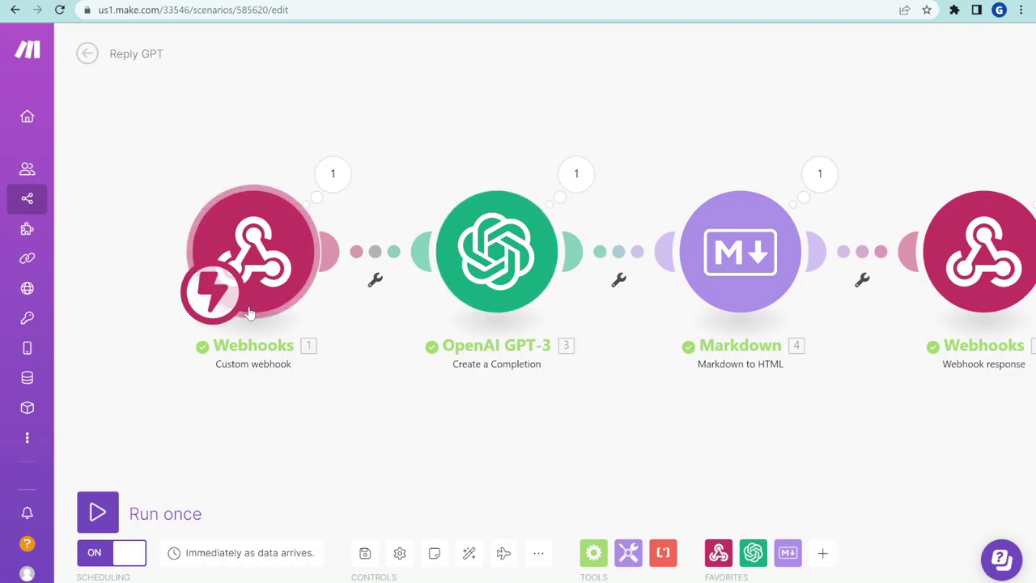
In Make, inspect the custom webhook's output bundle in the scenario editor, reviewing the email body, subject and recipient fields.
left_click(332, 176)
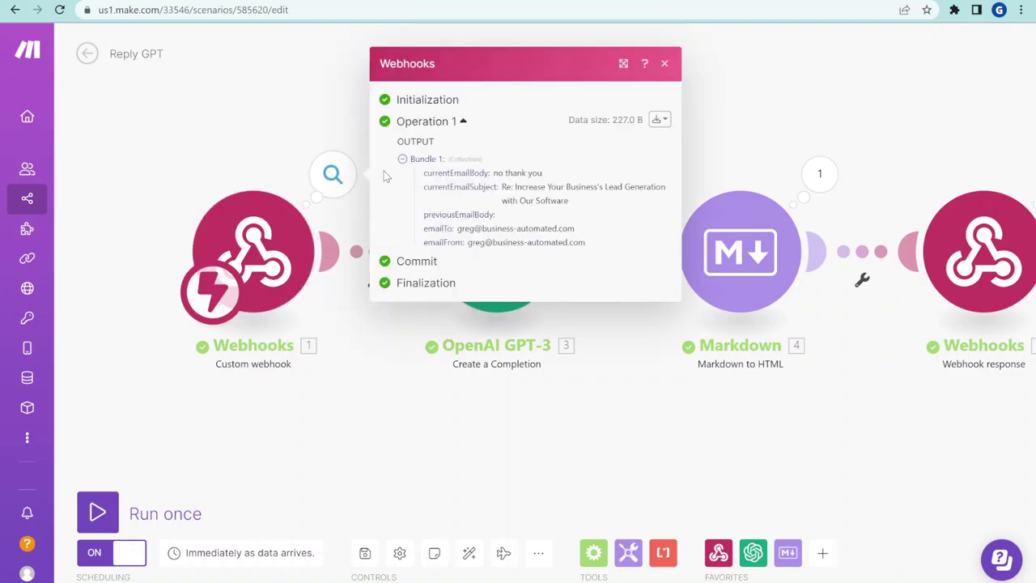
left_click_drag(455, 169, 502, 195)
left_click(542, 171)
left_click(591, 220)
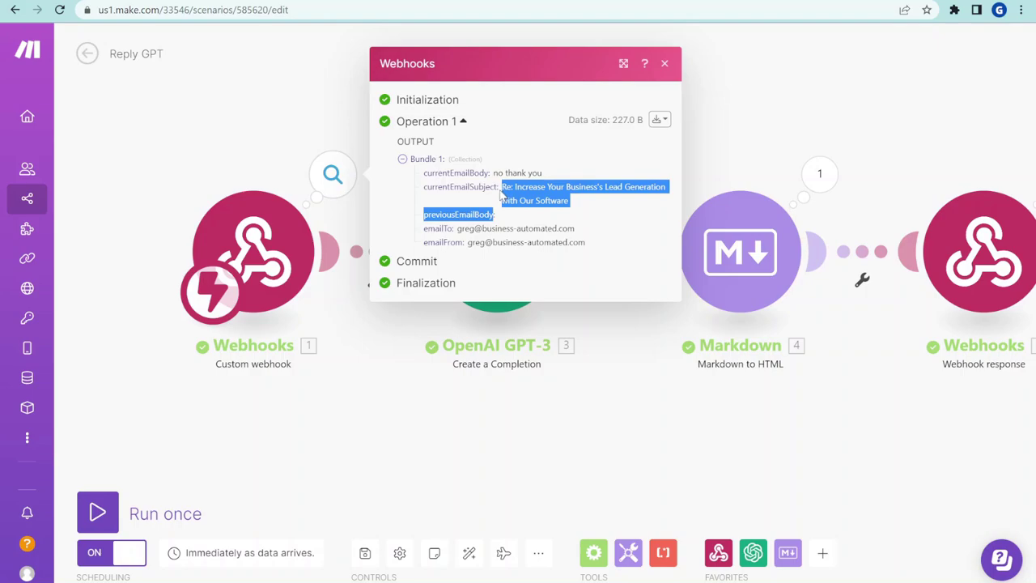
left_click(578, 247)
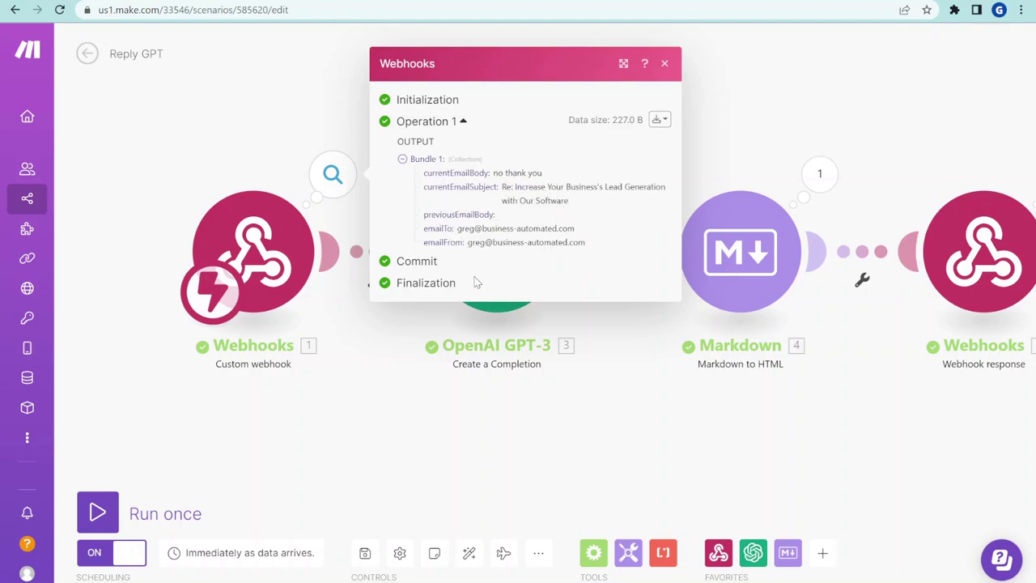
left_click_drag(458, 228, 623, 231)
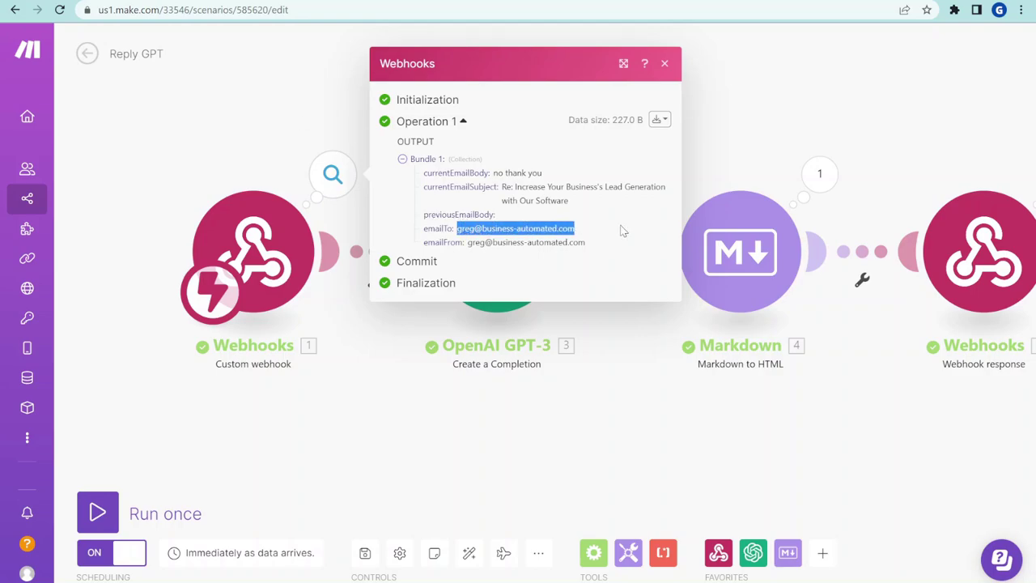
left_click(178, 107)
Open the latest Reply GPT run from the scenario history and examine its webhook bundle's recipient, sender and subject values.
left_click(86, 53)
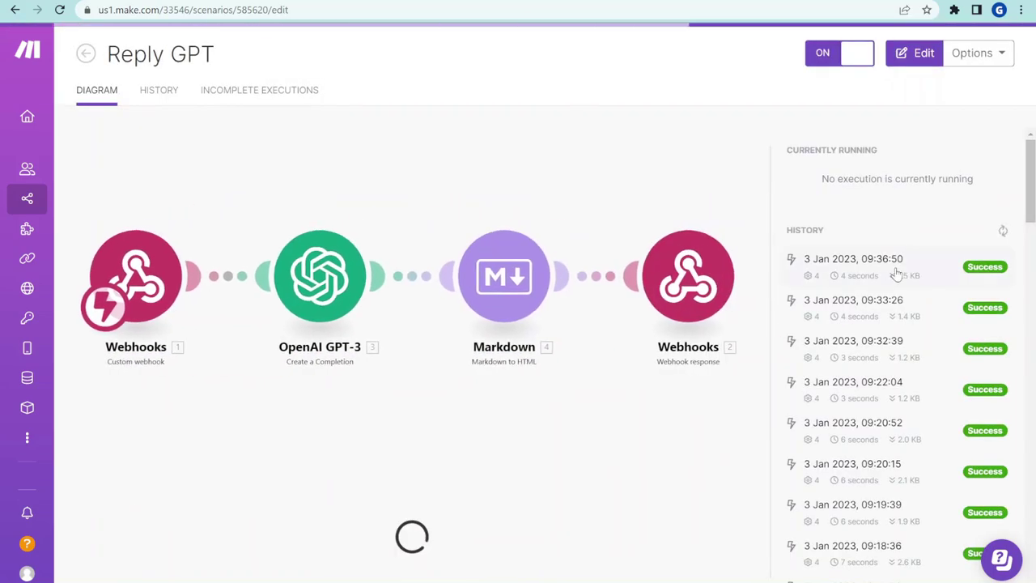
left_click(878, 275)
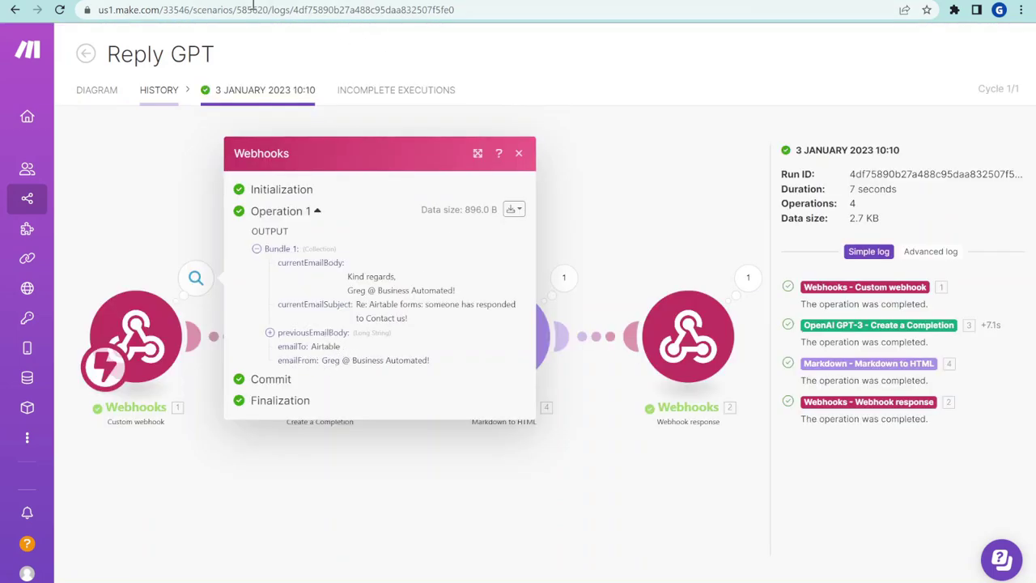
double_click(323, 346)
left_click(327, 341)
left_click_drag(323, 362, 474, 367)
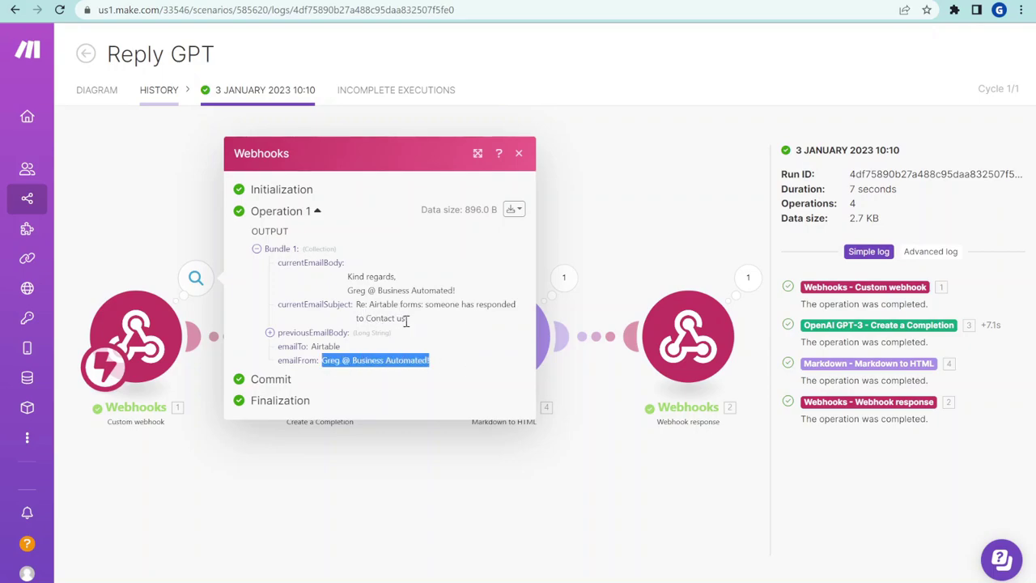
left_click_drag(406, 320, 371, 319)
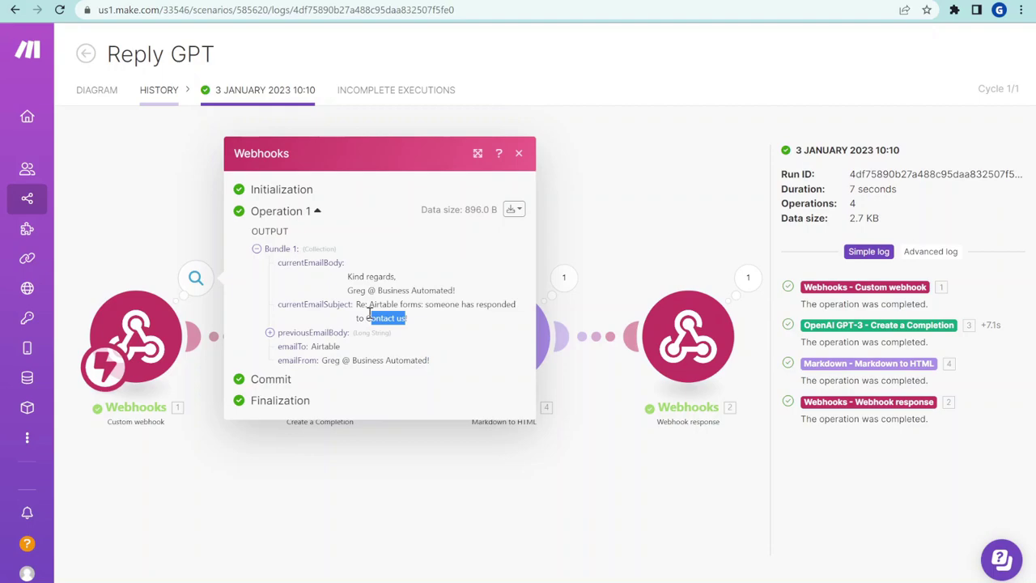
Expand and read the bundle's previousEmailBody, collapse it, check currentEmailBody, and close the webhook output.
left_click(308, 333)
left_click_drag(310, 242, 424, 461)
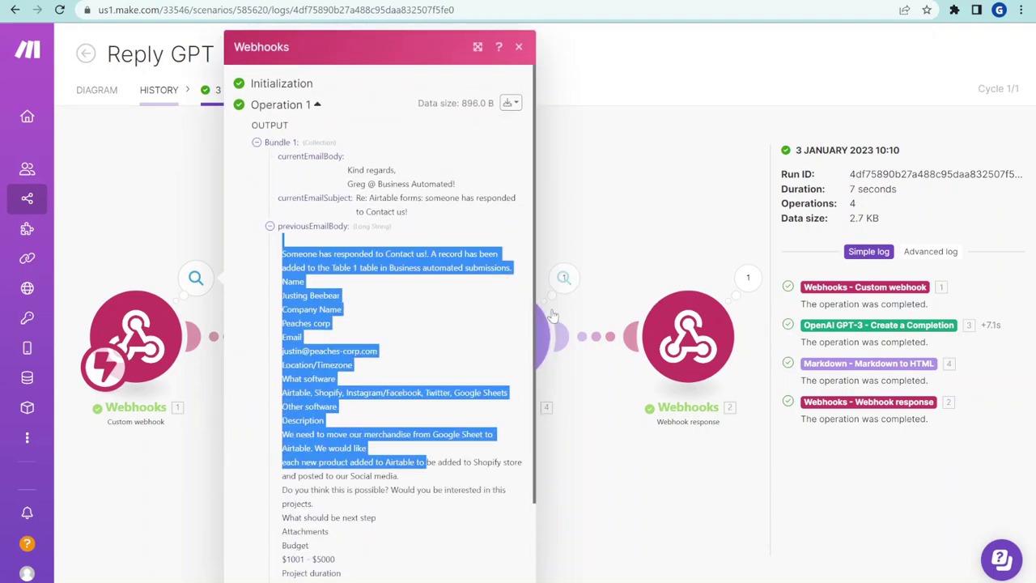
scroll(407, 509, "down", 2)
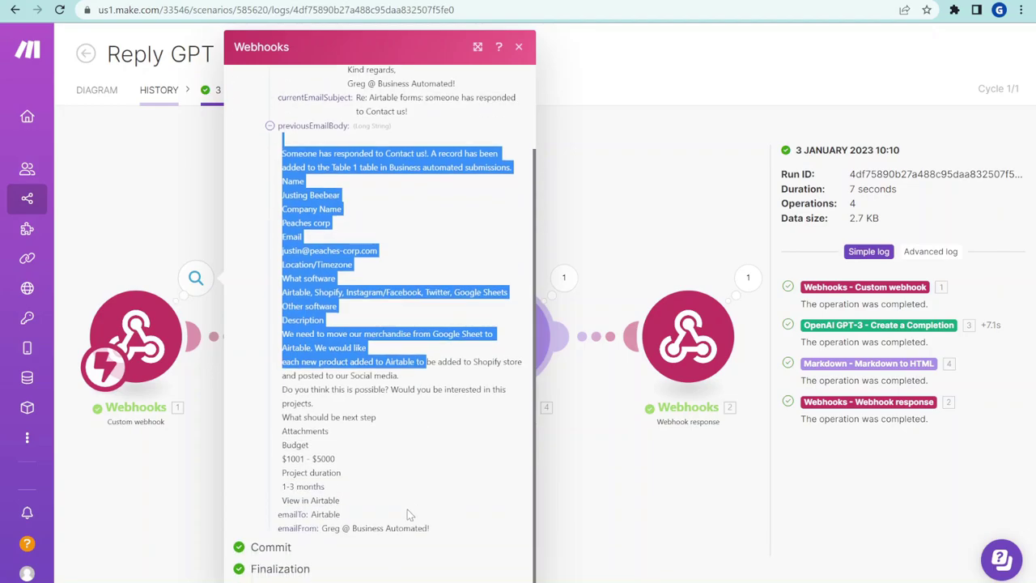
left_click_drag(340, 502, 285, 153)
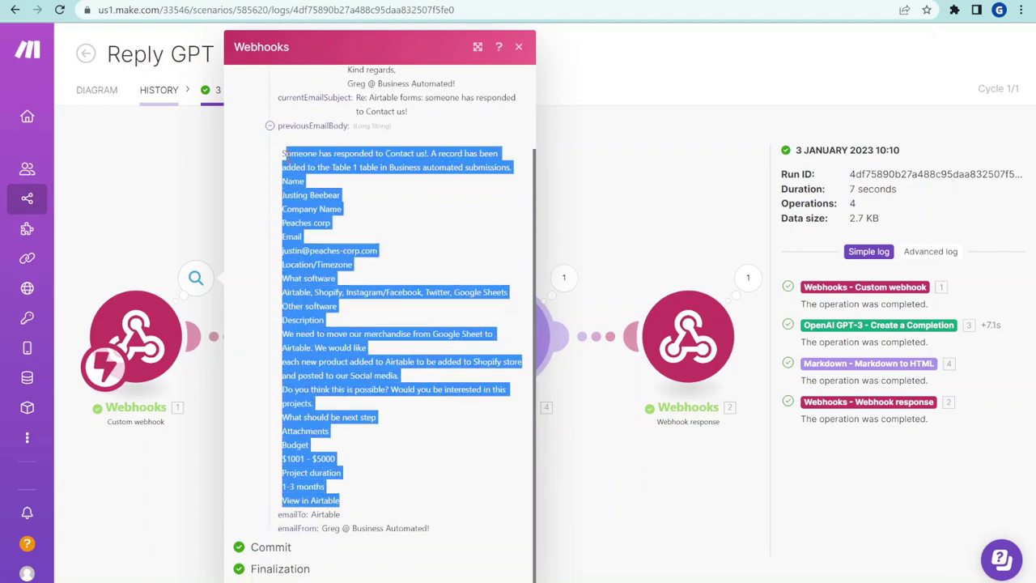
scroll(388, 346, "up", 2)
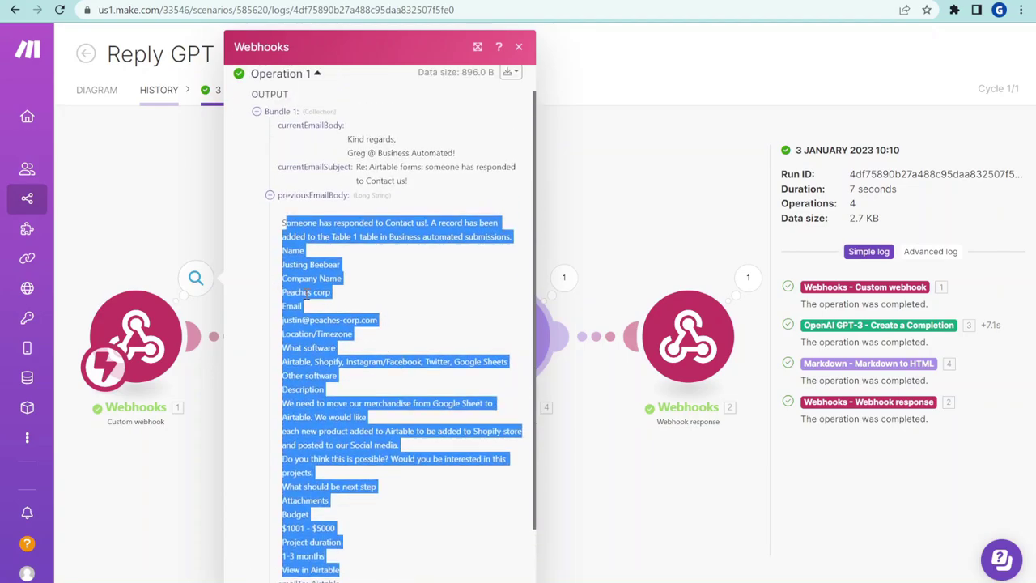
left_click(312, 224)
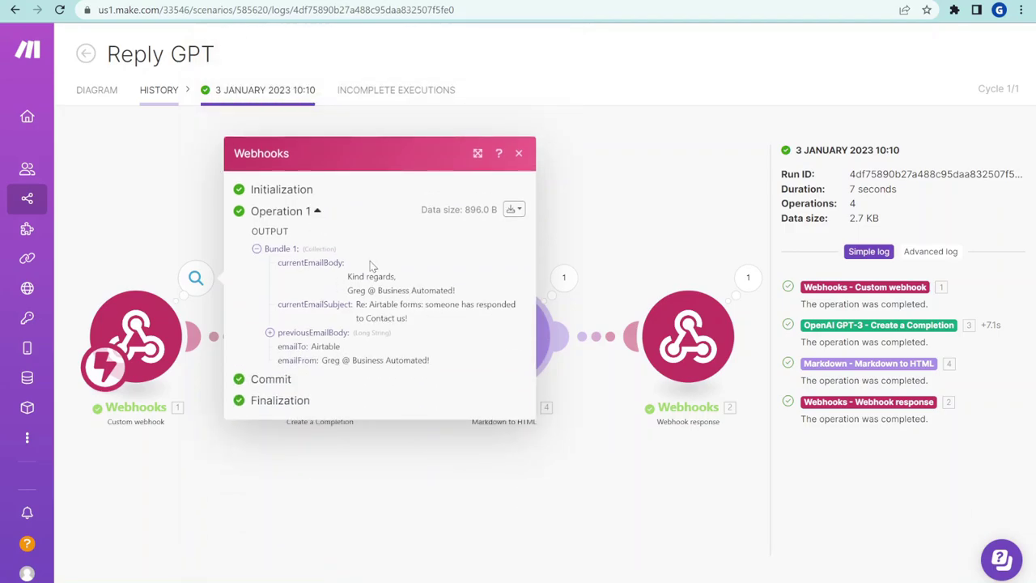
left_click_drag(349, 267, 371, 272)
left_click(562, 221)
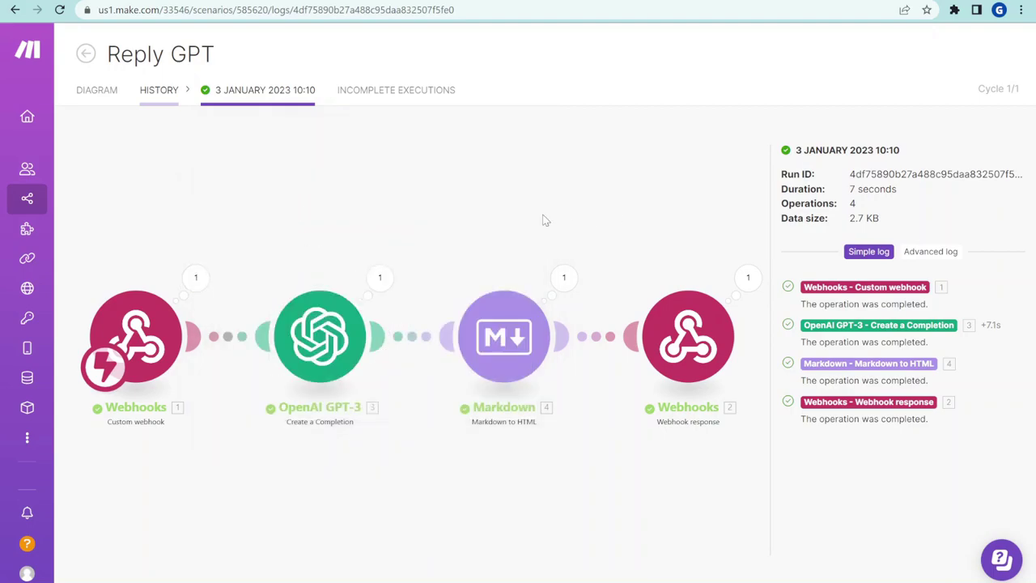
Return to the Reply GPT scenario diagram and open the OpenAI GPT-3 Create a Completion module's settings.
left_click(97, 91)
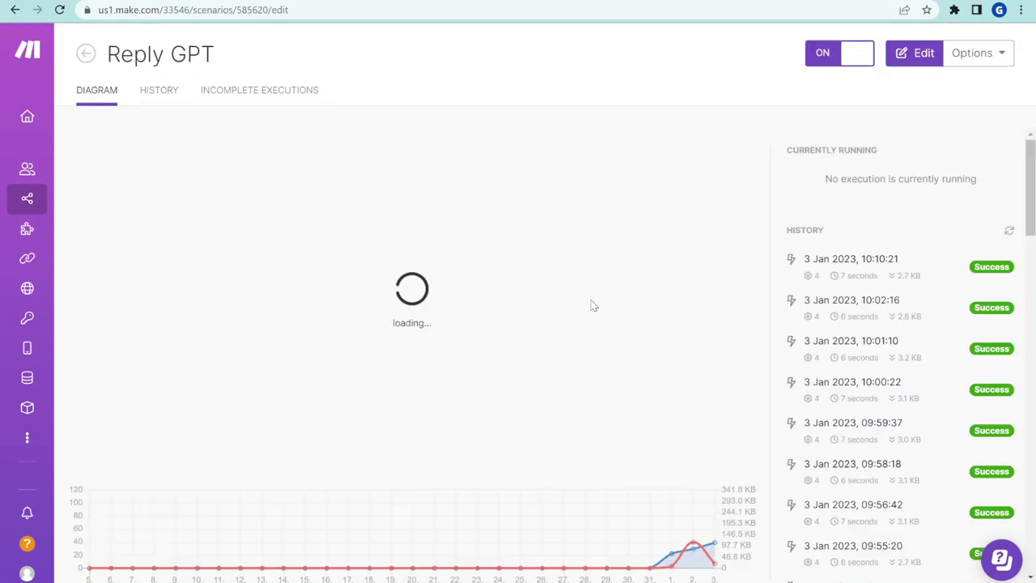
left_click(491, 275)
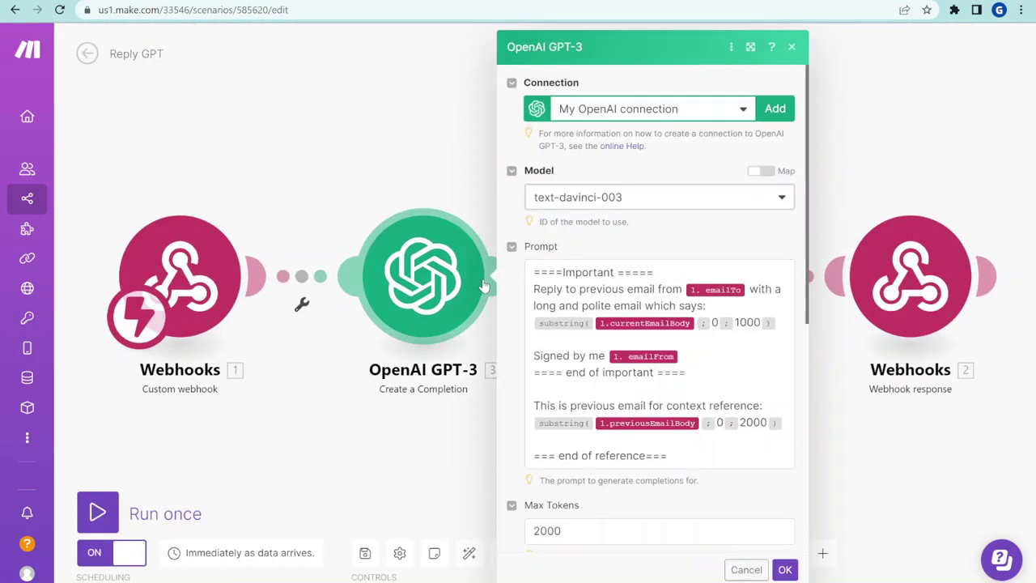